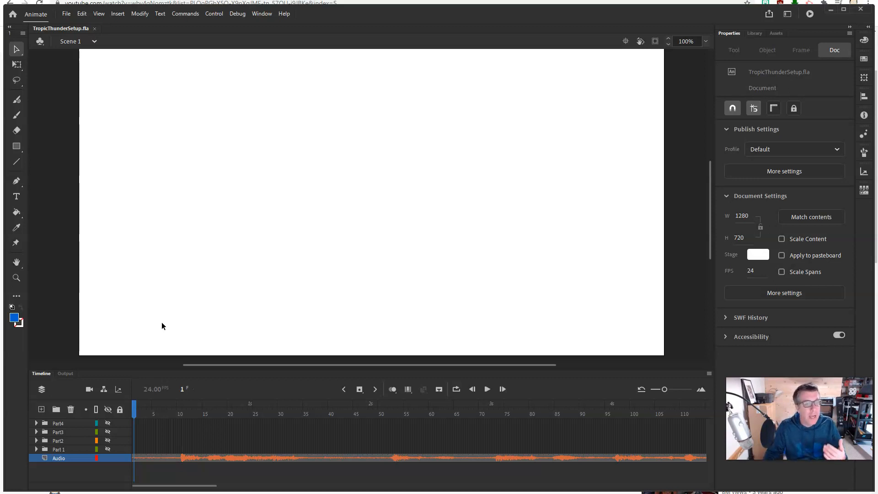
Step: Expand the Part 1 folder in the timeline to reveal its individual word layers
click(37, 449)
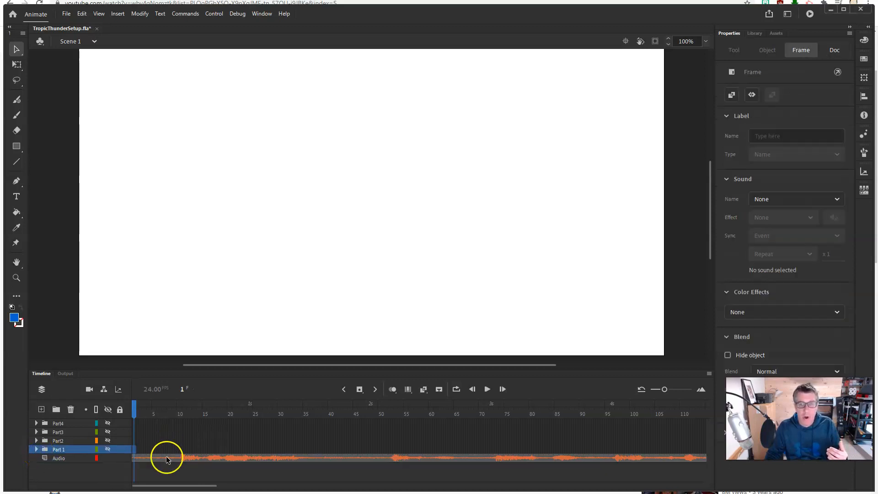
click(226, 458)
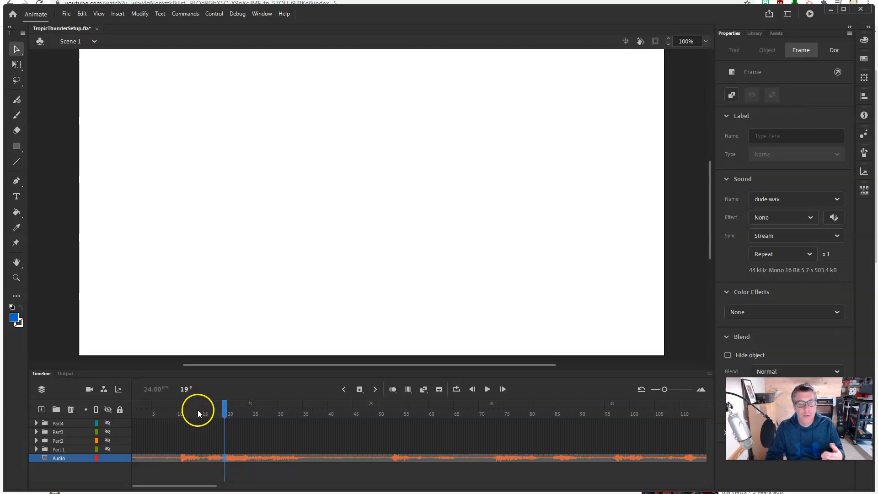
mouse_move(222, 407)
mouse_down()
mouse_move(182, 407)
mouse_move(214, 407)
mouse_up()
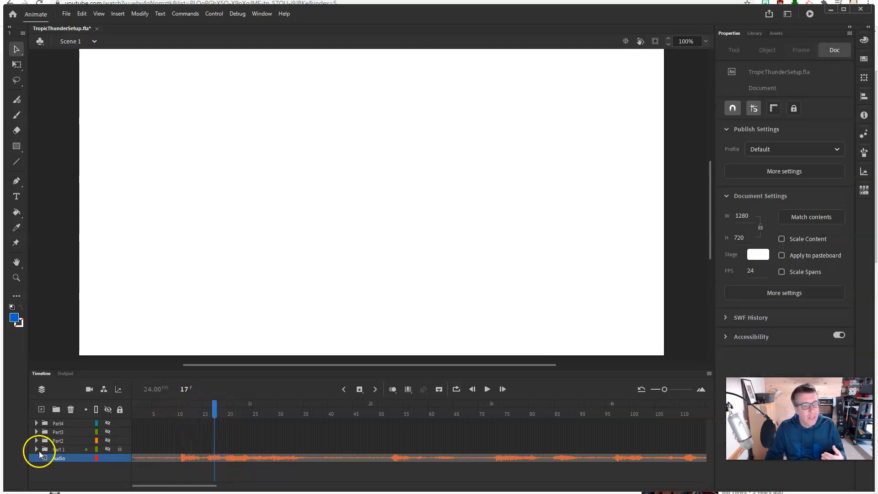
click(37, 450)
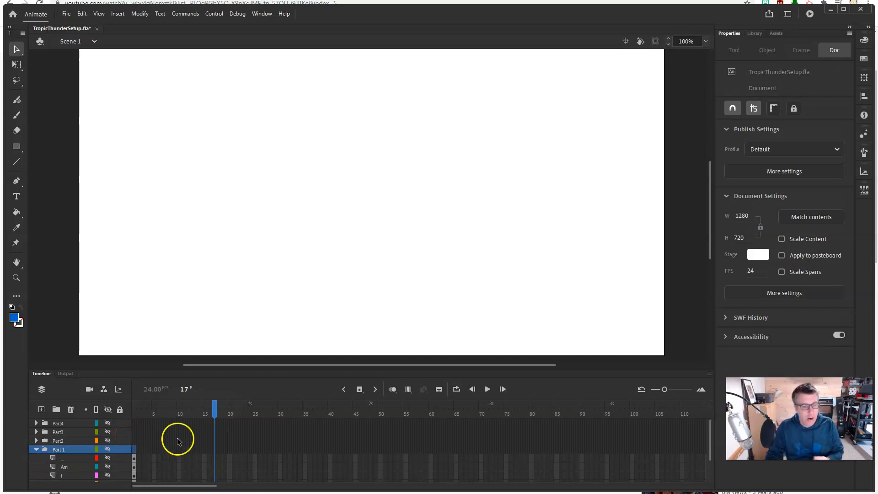
scroll(245, 454, down, 2)
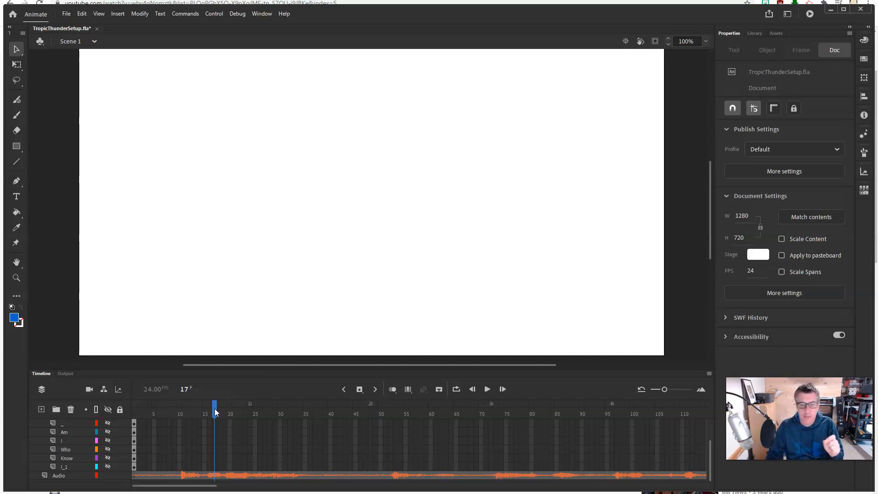
Step: Return to frame 1, make the Part 1 folder visible, and select the small vertical I beside the large lettering
drag(215, 412, 136, 467)
click(136, 465)
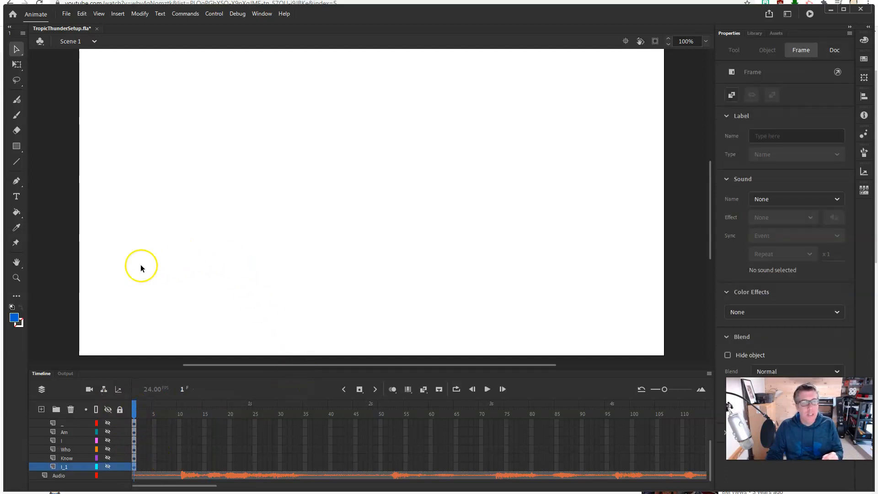
scroll(107, 437, up, 2)
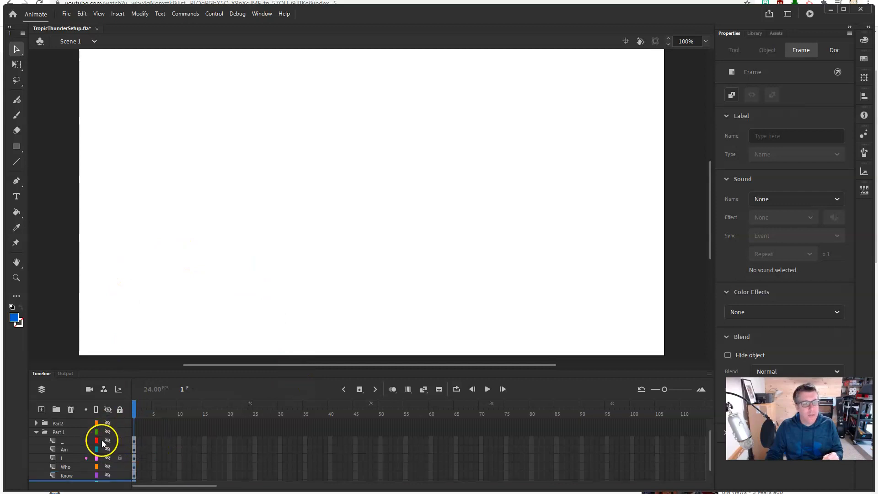
click(107, 432)
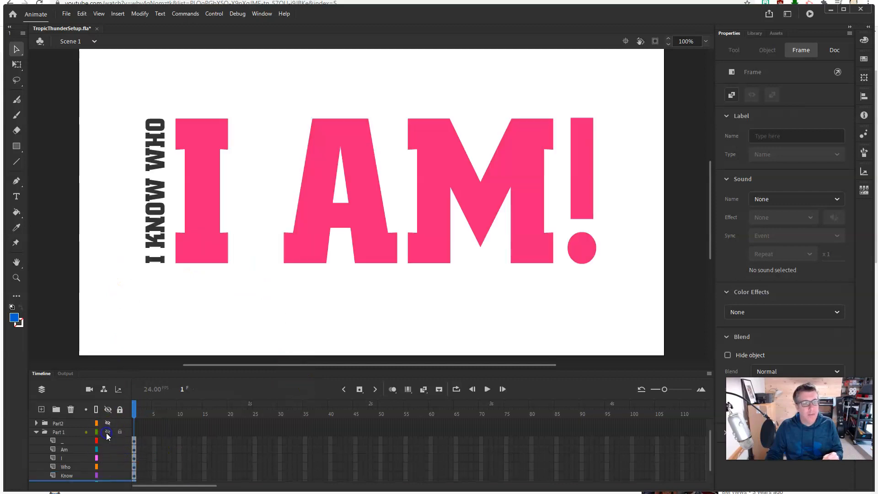
click(154, 259)
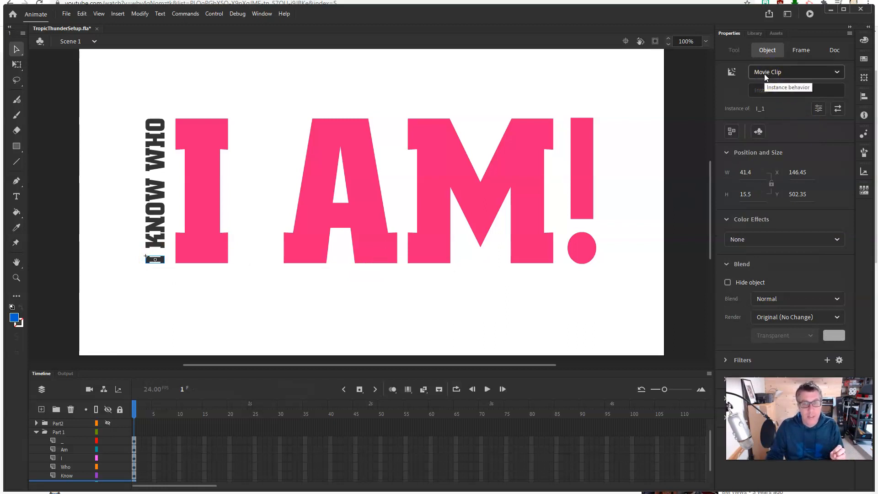
scroll(272, 411, down, 2)
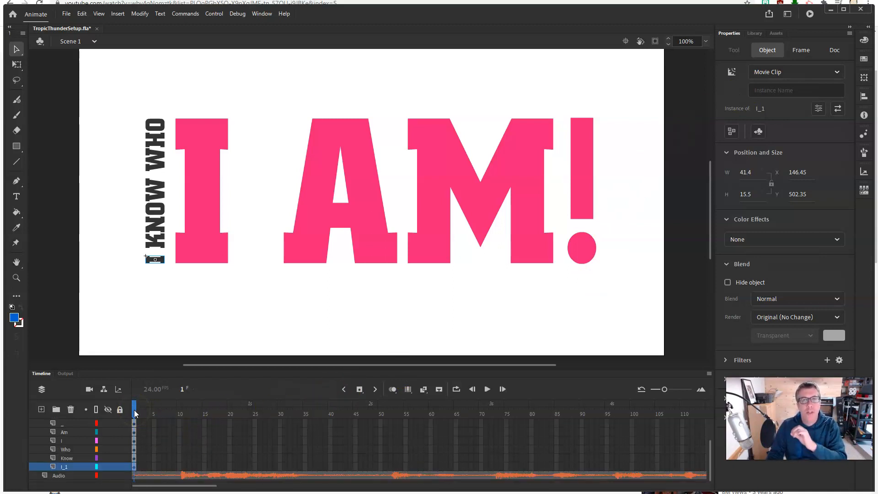
drag(135, 414, 178, 411)
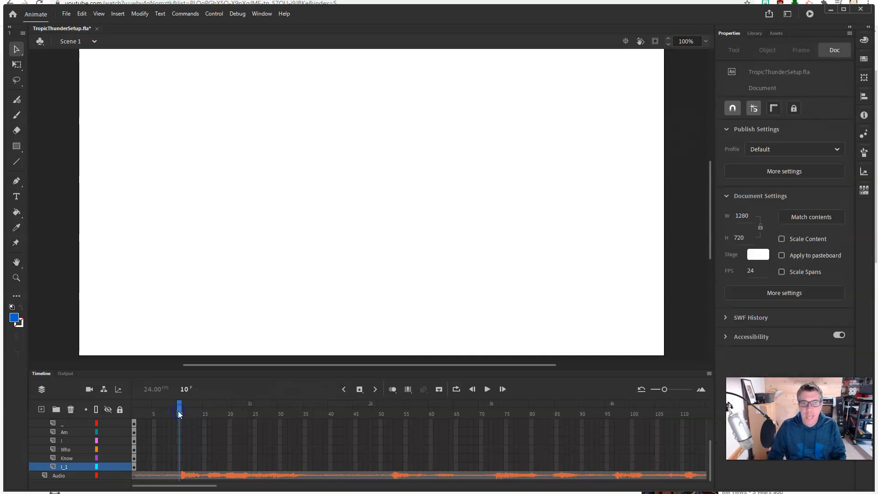
click(179, 465)
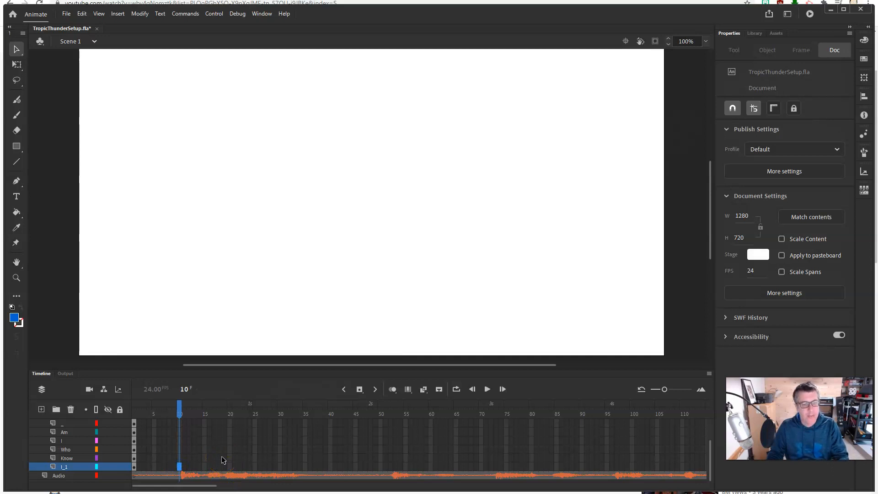
key(F7)
mouse_move(183, 412)
mouse_down()
mouse_move(122, 410)
mouse_move(179, 413)
mouse_up()
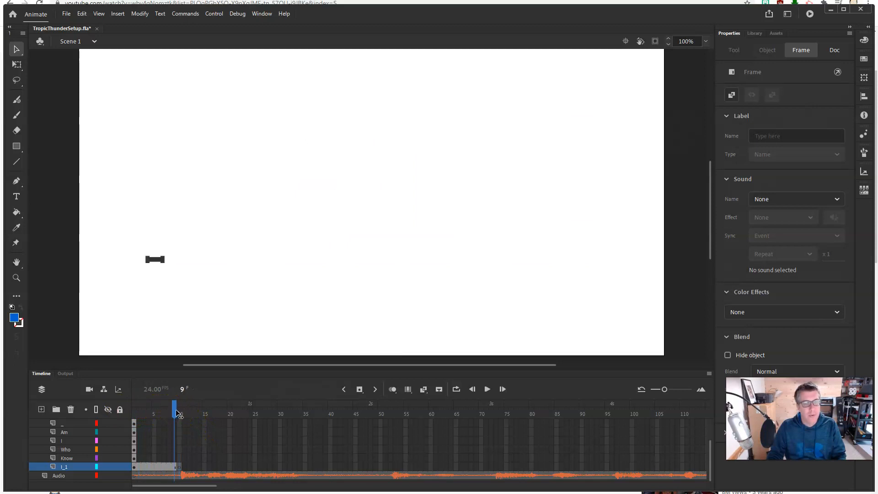
right_click(180, 469)
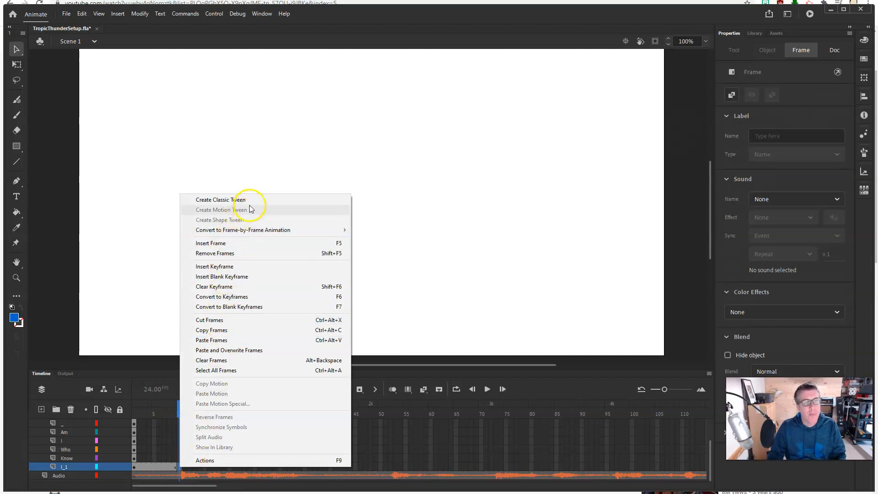
click(234, 268)
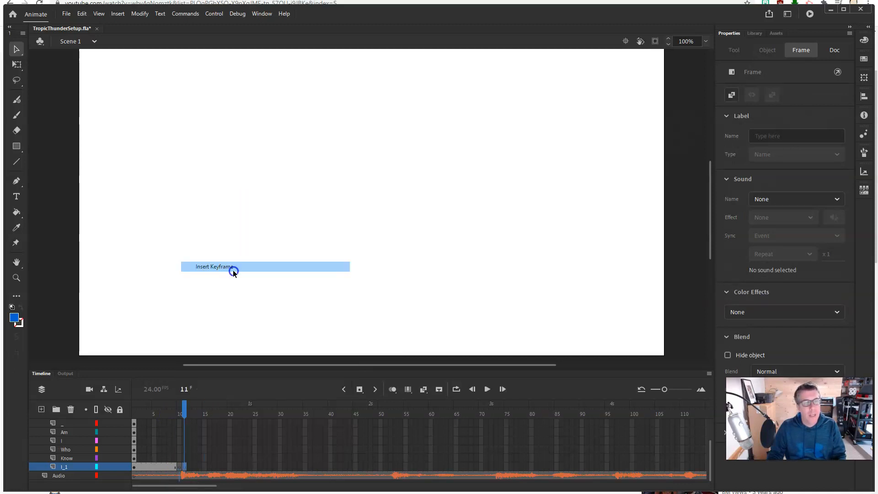
key(ctrl+z)
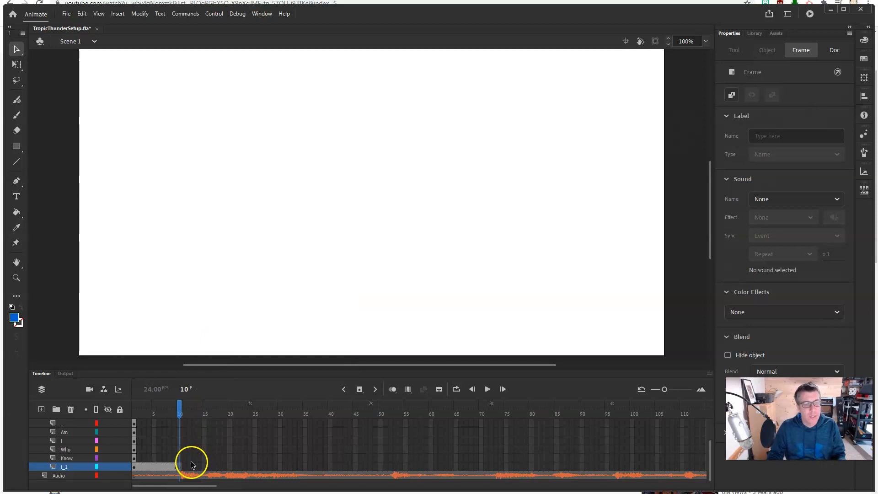
Step: Insert keyframes at frame 10 on the I_1 layer and at frame 15 on the Know layer
right_click(178, 467)
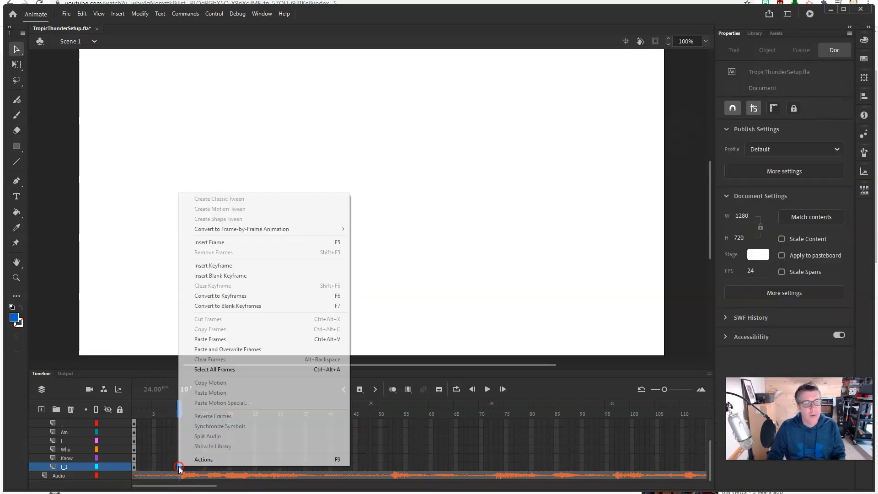
click(251, 268)
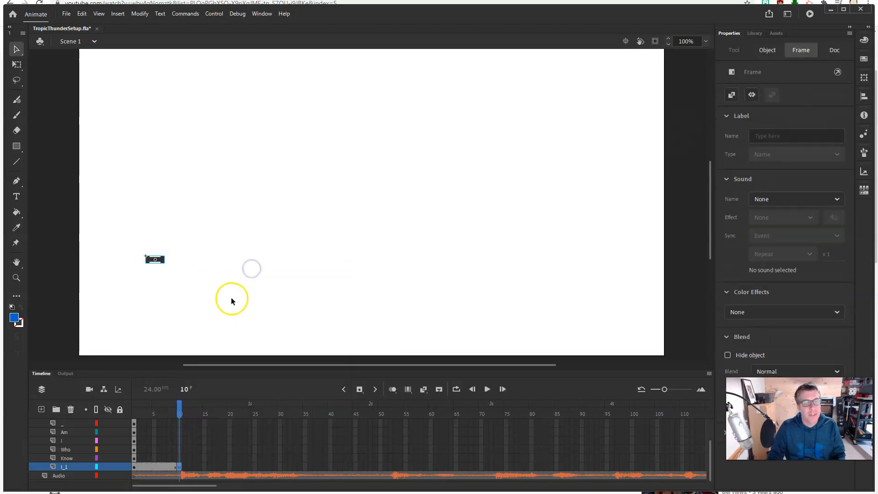
drag(180, 413, 206, 411)
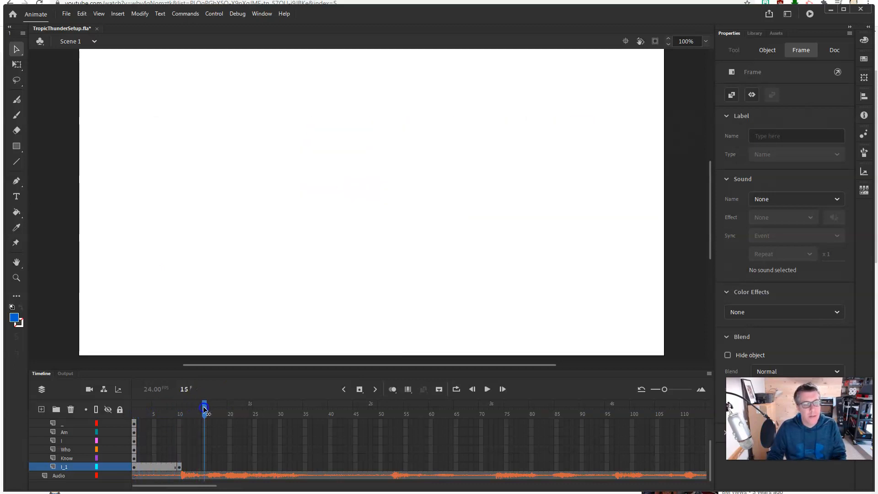
click(205, 441)
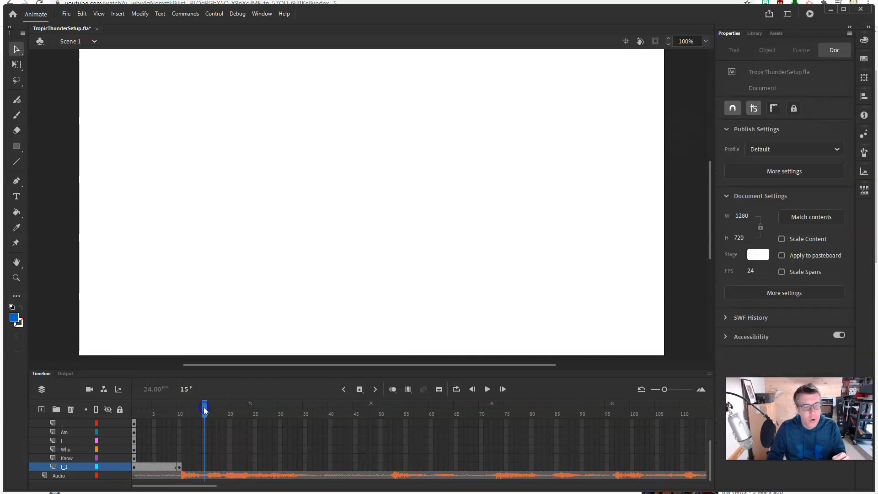
click(205, 458)
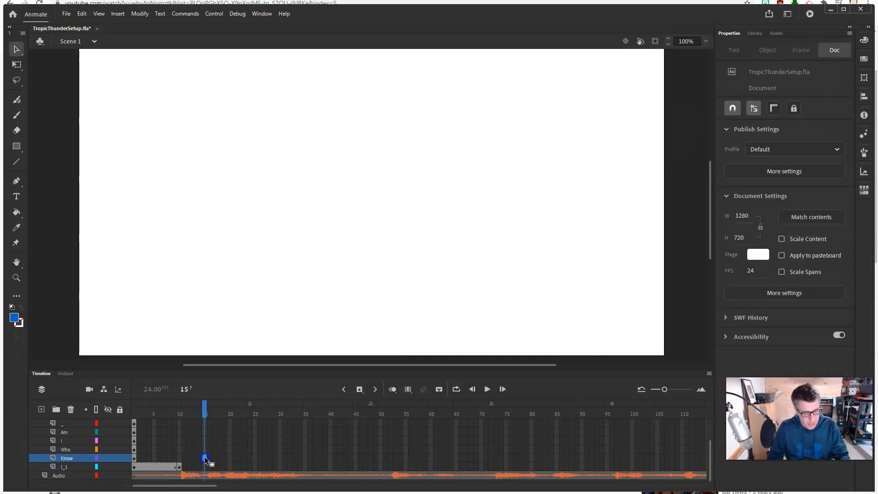
key(F6)
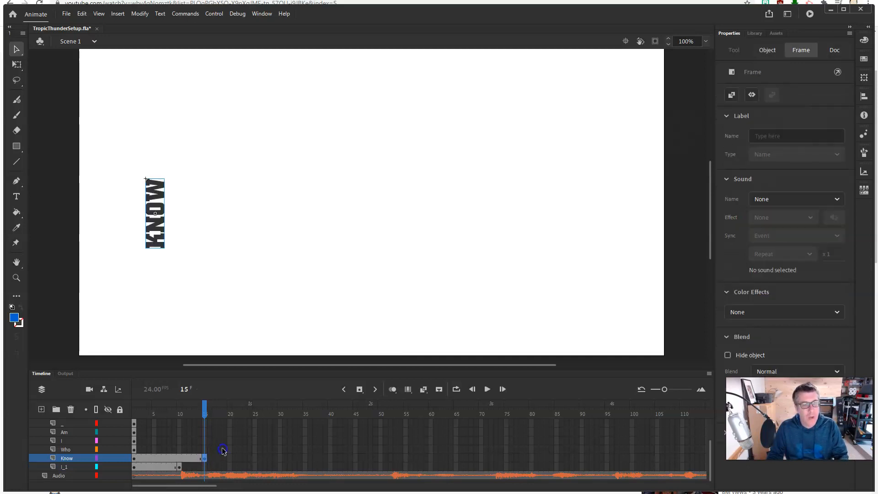
Step: Insert a keyframe at frame 18 on the Who layer
click(205, 412)
drag(205, 412, 220, 414)
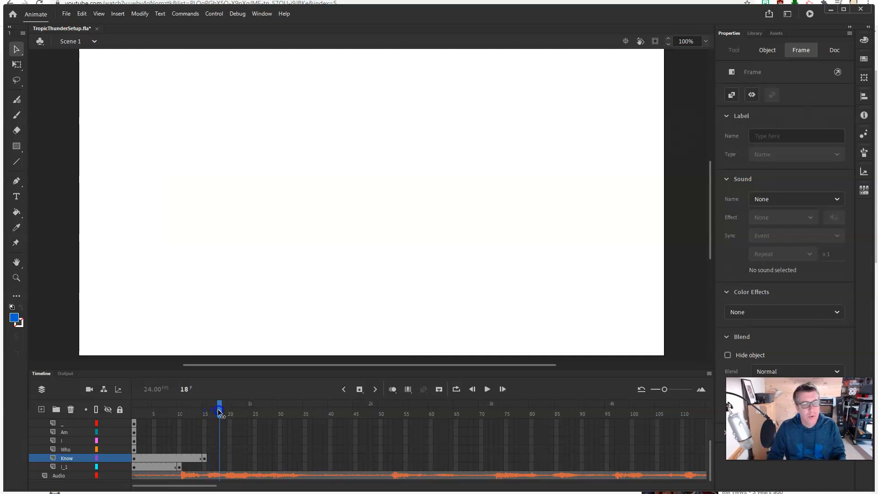
click(219, 451)
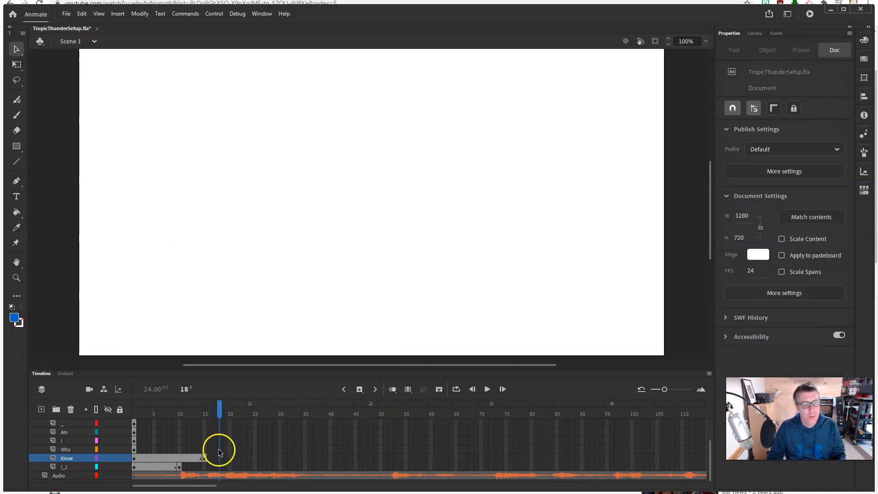
click(219, 449)
key(F6)
Step: Insert a keyframe at frame 23 on the I layer
click(221, 411)
drag(221, 412, 246, 413)
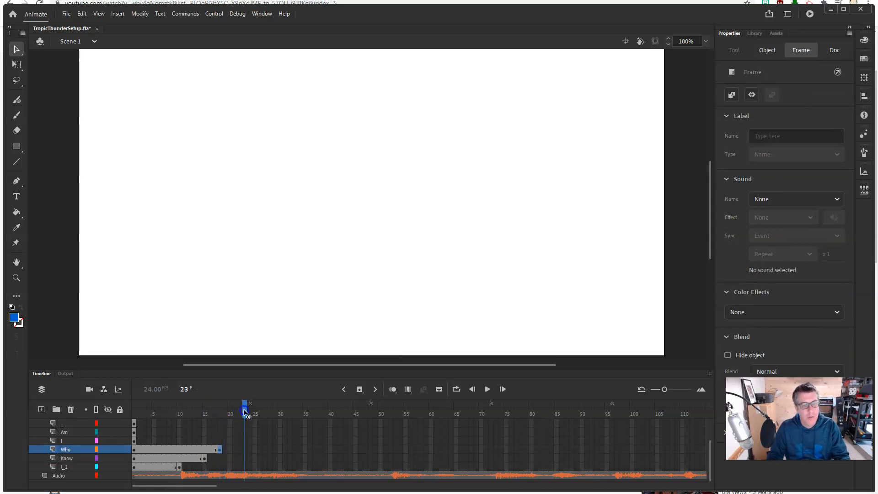
click(245, 441)
key(F6)
Step: Insert keyframes at frame 28 on both the Am layer and the exclamation mark layer
drag(246, 410, 271, 413)
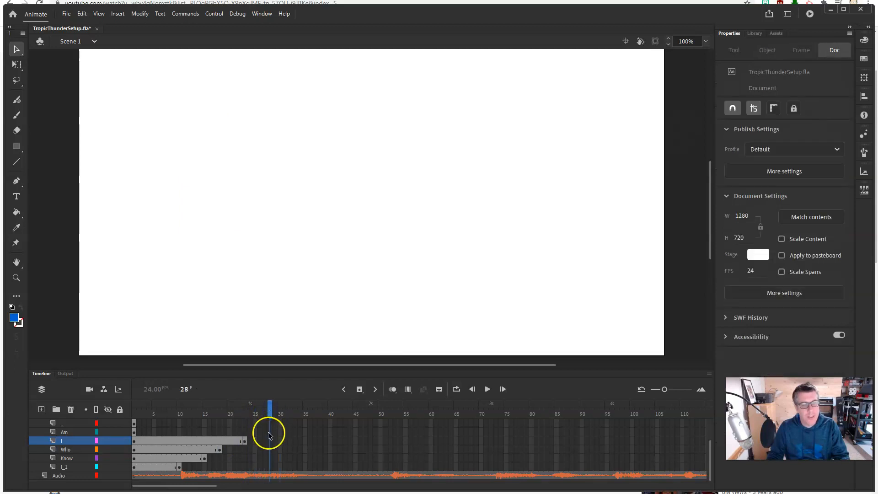
click(269, 431)
key(F6)
click(269, 423)
key(F6)
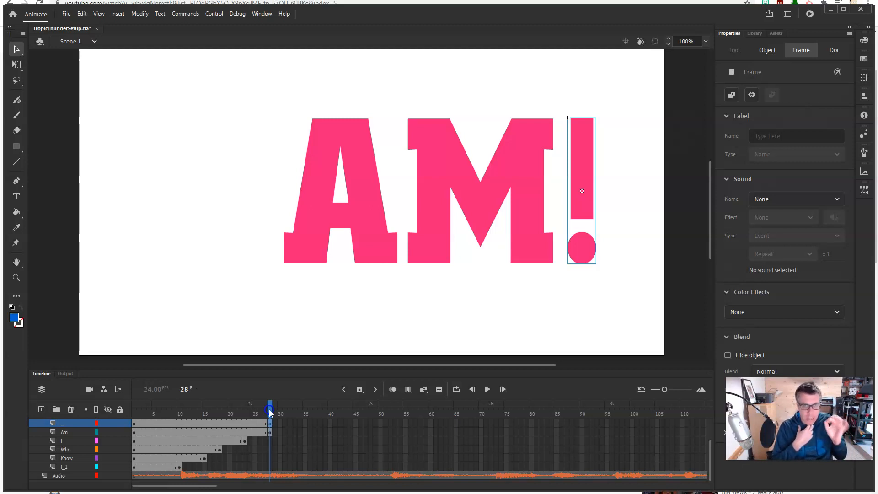
Step: Move the first keyframes of the I_1, Know and Who layers to frames 9, 14 and 17 respectively
drag(269, 410, 299, 414)
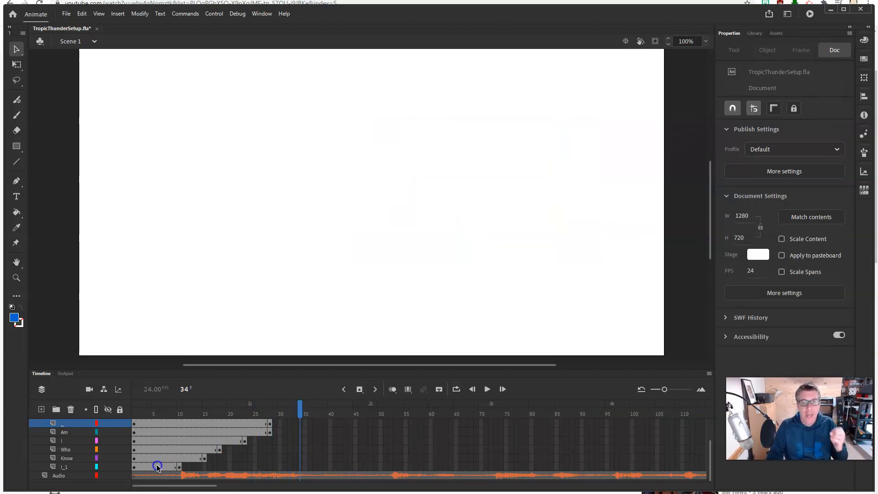
click(134, 467)
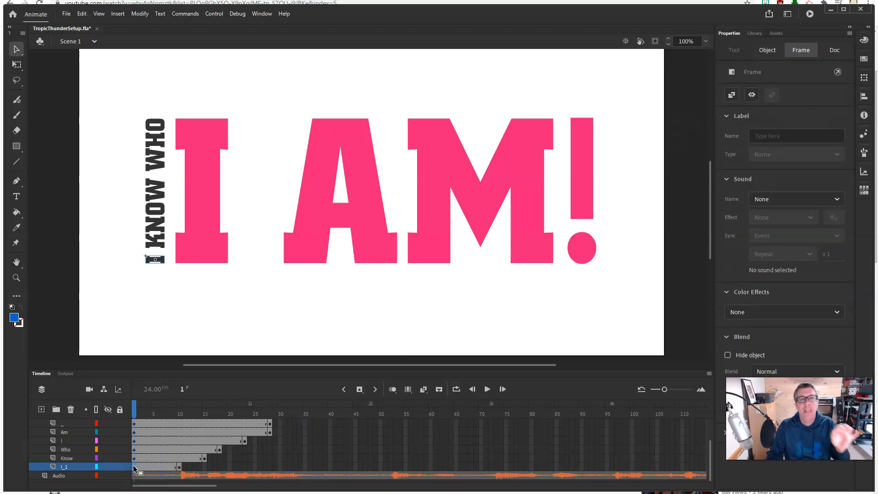
click(155, 467)
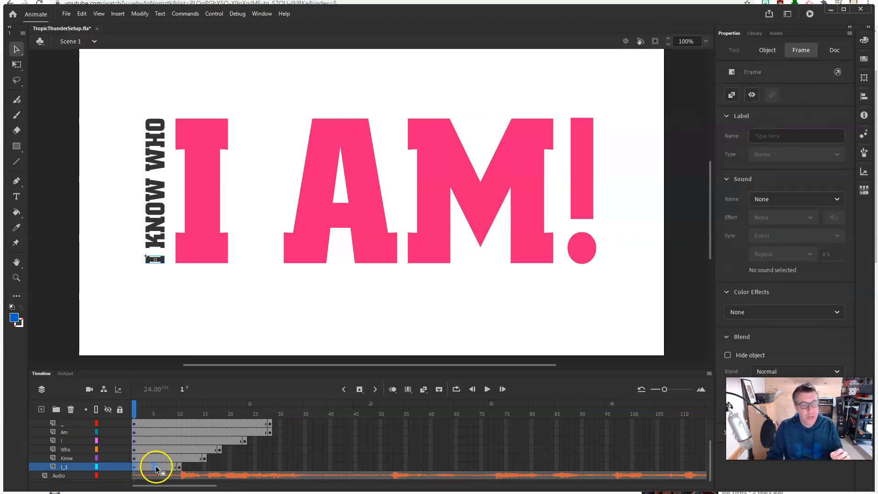
drag(175, 468, 200, 459)
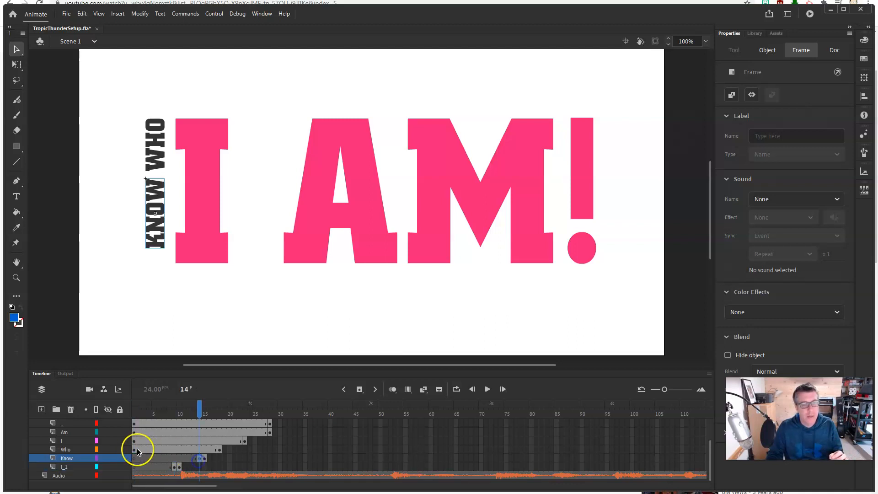
drag(133, 450, 213, 449)
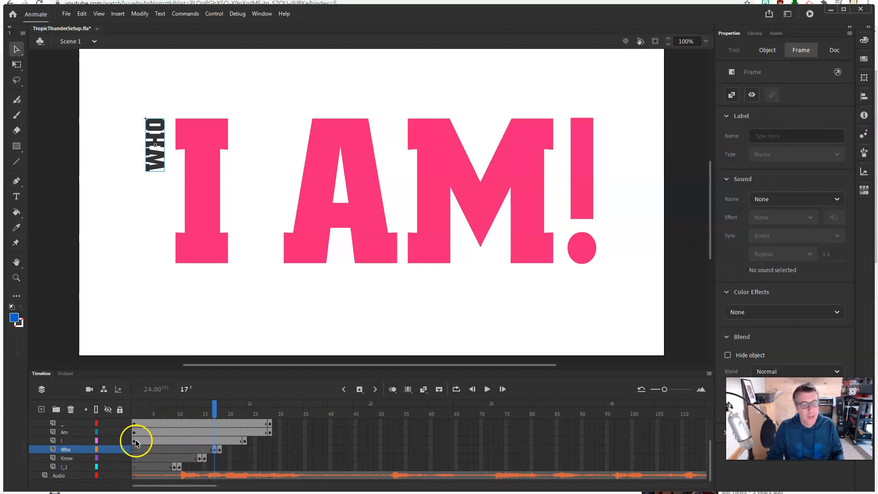
Step: Move the first keyframe of the I layer to frame 22 and those of the Am and exclamation mark layers to frame 27
click(135, 442)
shift+click(136, 427)
drag(136, 427, 265, 435)
click(240, 433)
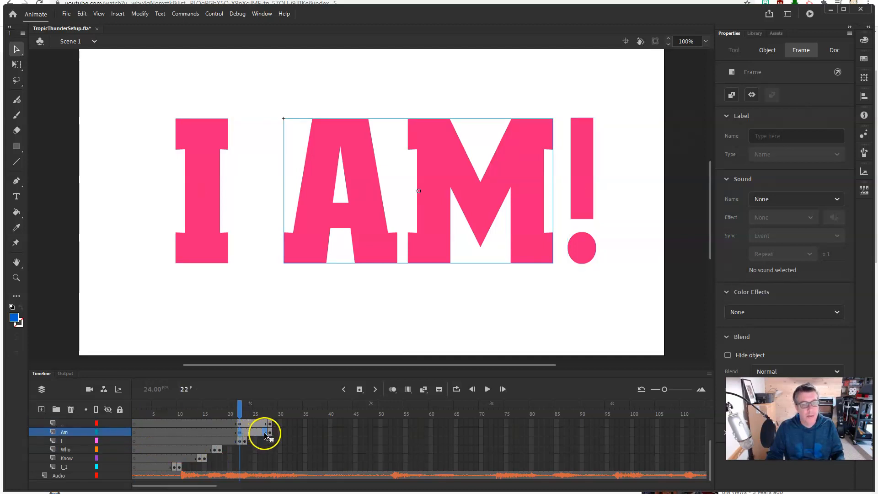
click(238, 426)
drag(239, 427, 268, 425)
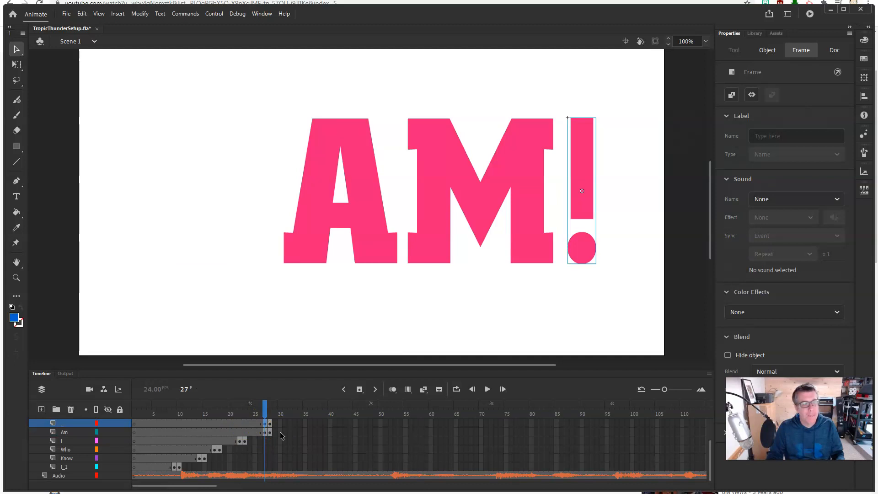
Step: Extend all the Part 1 word layers, from the exclamation mark to I_1, to frame 45 and play the animation from frame 1
mouse_move(265, 410)
mouse_down()
mouse_move(132, 415)
mouse_move(278, 418)
mouse_up()
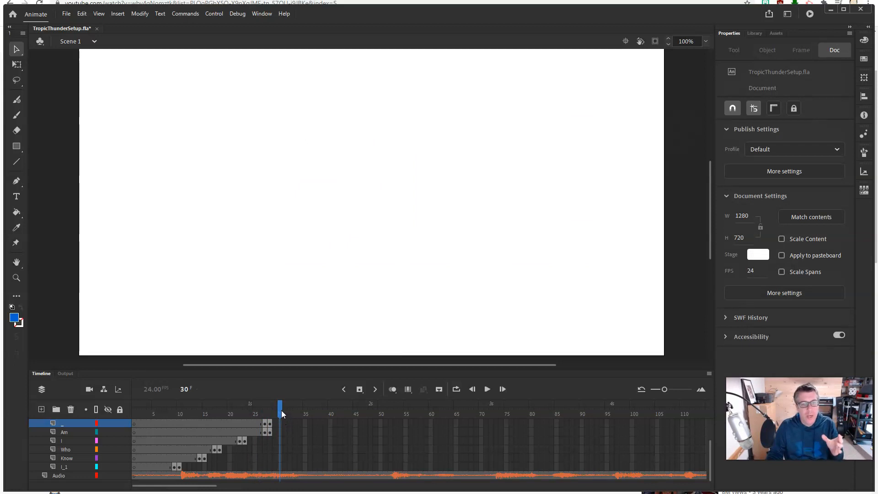
drag(281, 414, 359, 422)
click(356, 423)
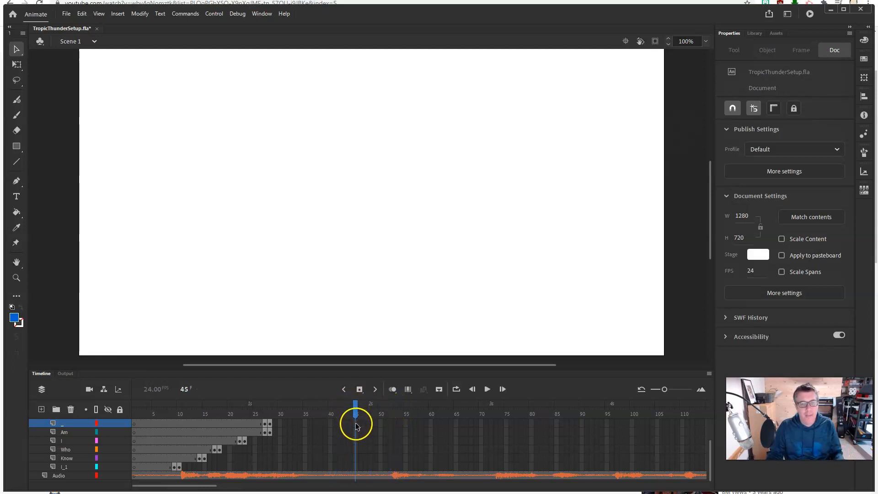
shift+click(355, 467)
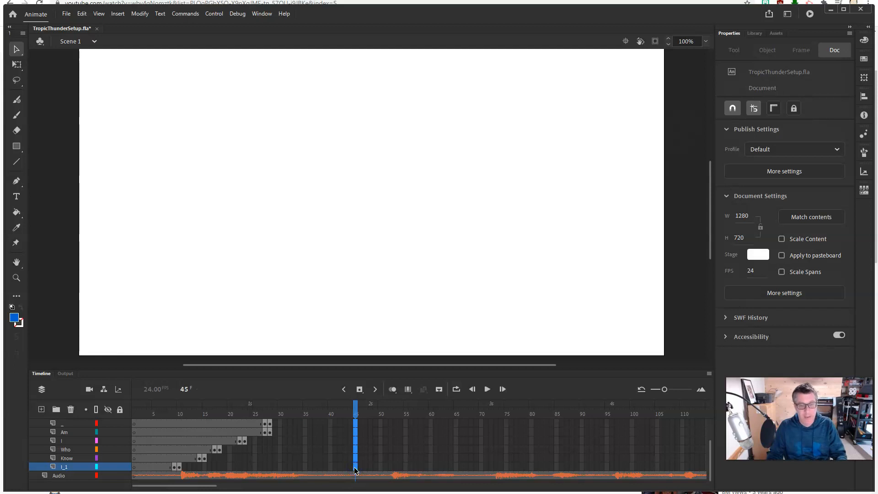
key(F5)
drag(356, 414, 123, 414)
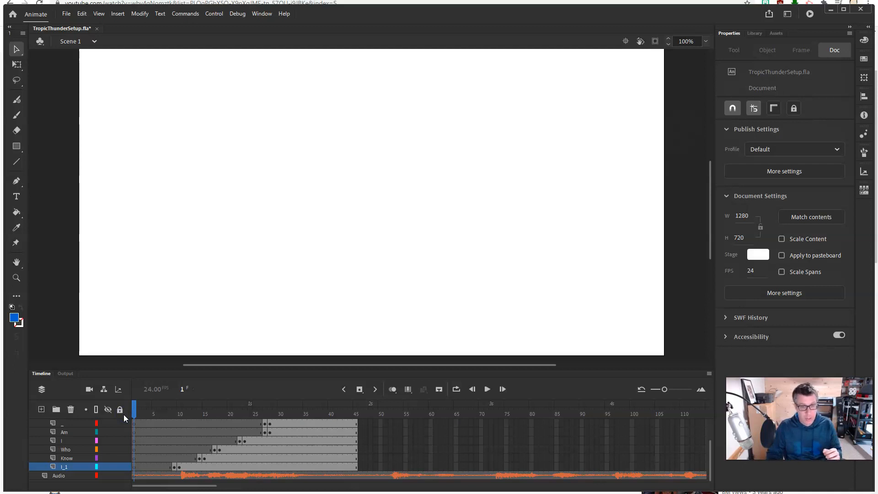
key(Return)
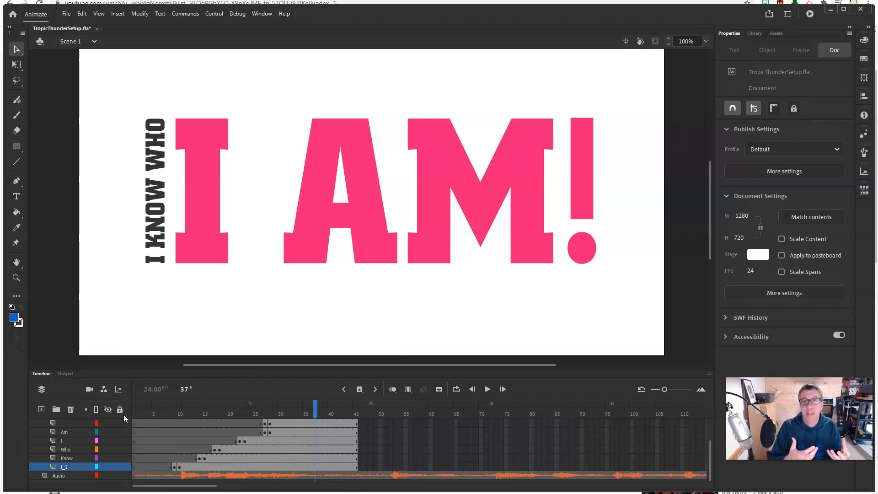
Step: Move the I_1 layer's first word keyframe to frame 7 and place its word off the stage's left edge at X about -56
click(175, 467)
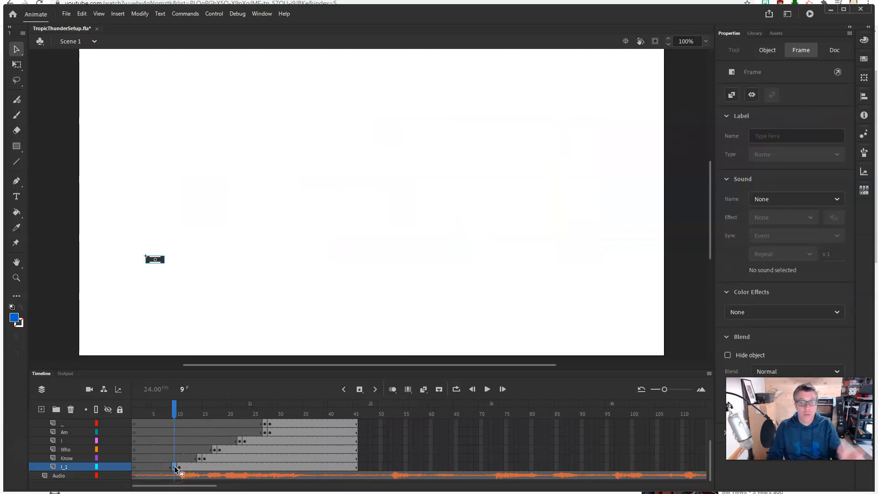
click(181, 467)
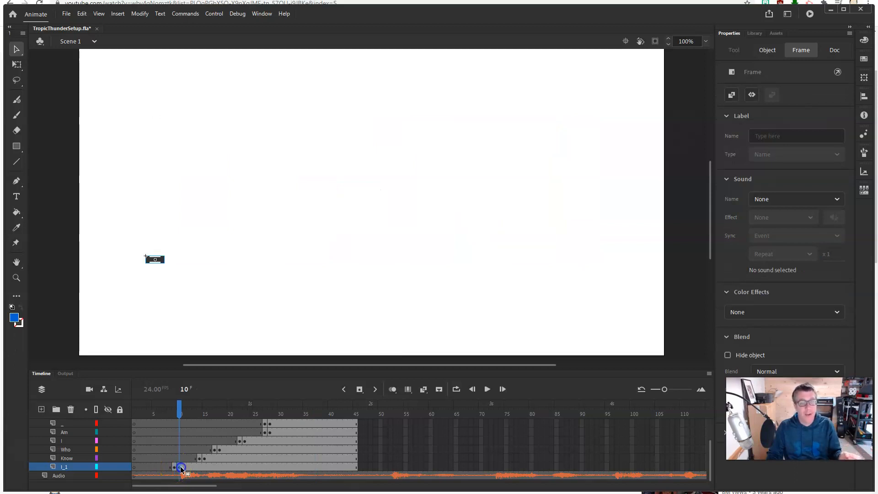
click(175, 467)
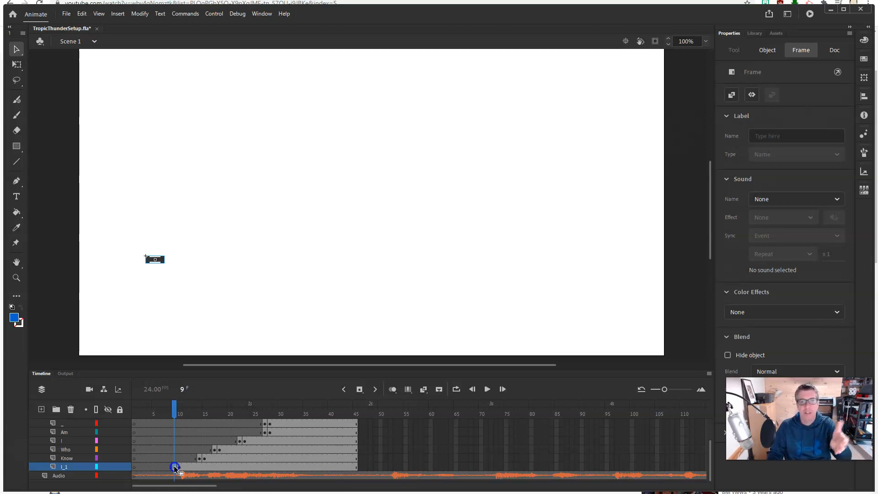
drag(174, 467, 164, 469)
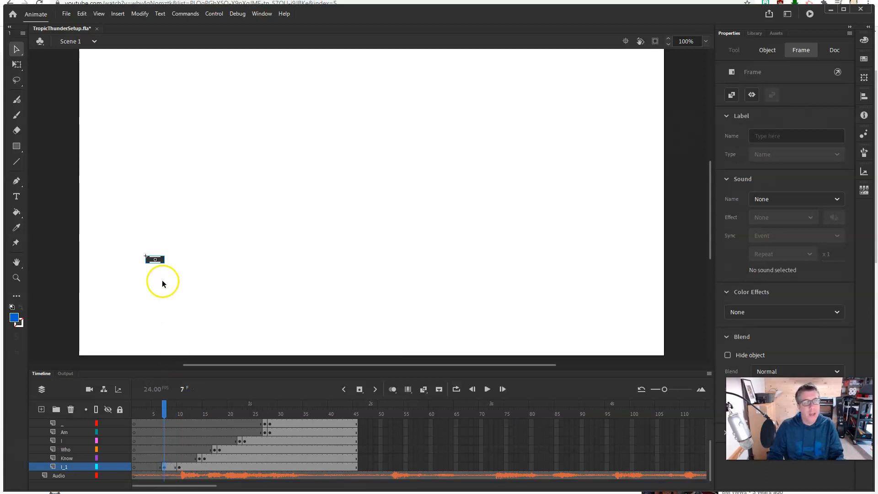
click(163, 261)
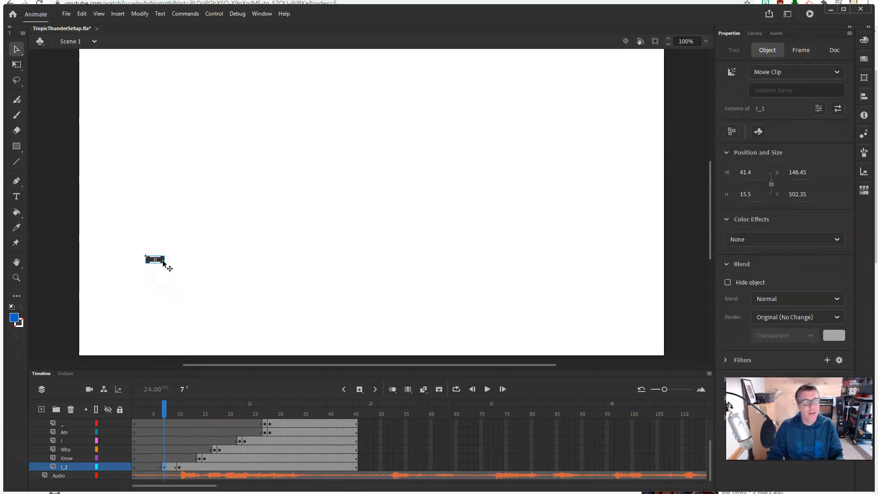
drag(98, 260, 68, 260)
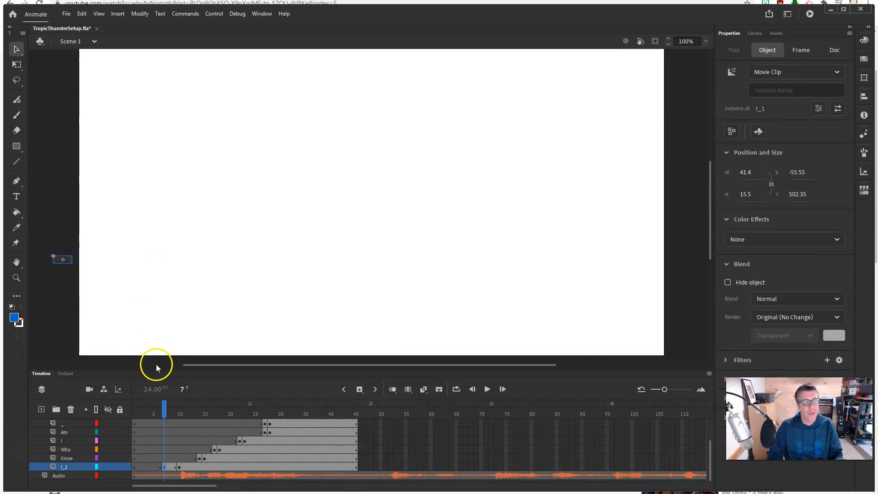
Step: Create a classic tween on the I_1 layer between the keyframes at frames 7 and 10
click(173, 467)
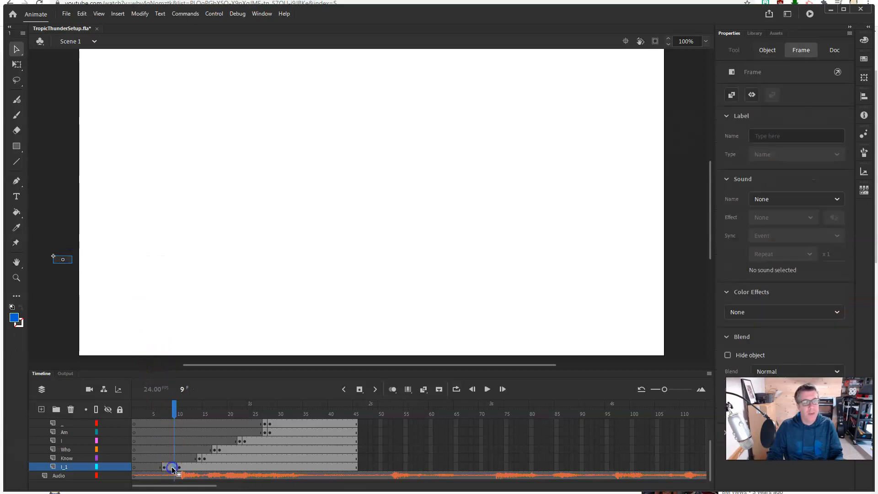
right_click(173, 468)
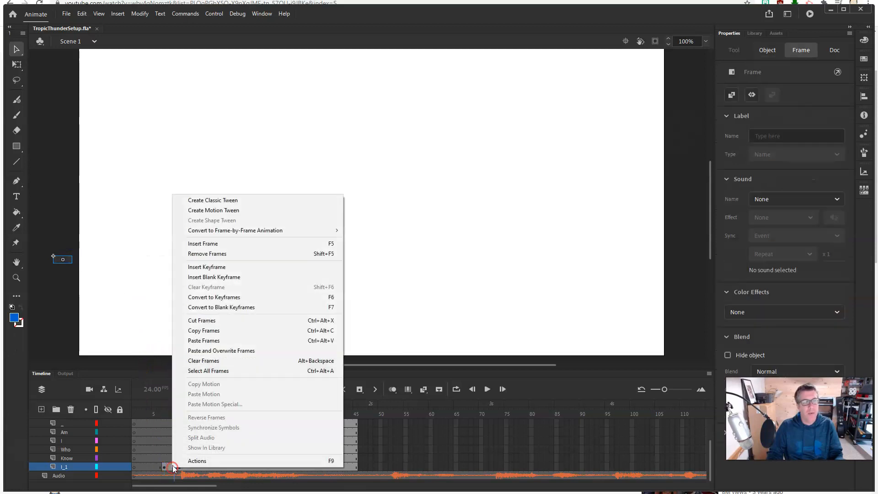
click(226, 201)
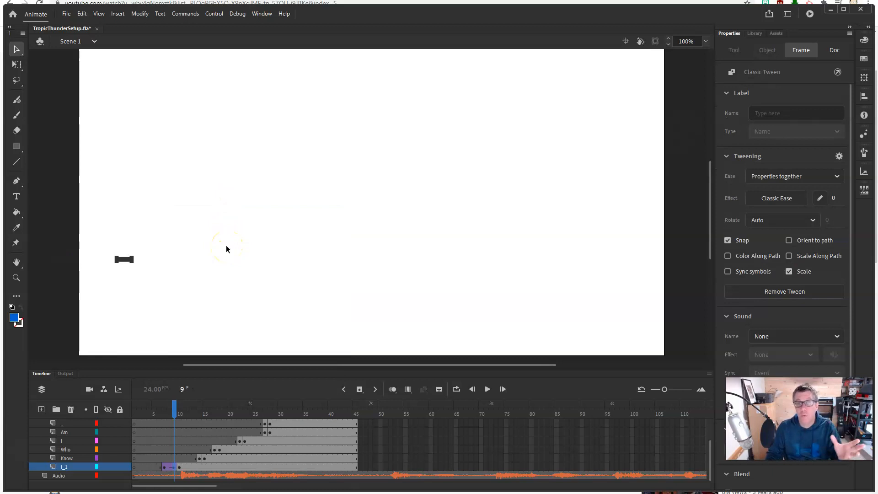
Step: Make Know slide in from beyond the stage's left edge with a classic tween, starting from its first word keyframe moved to frame 12
drag(174, 406, 200, 417)
click(200, 460)
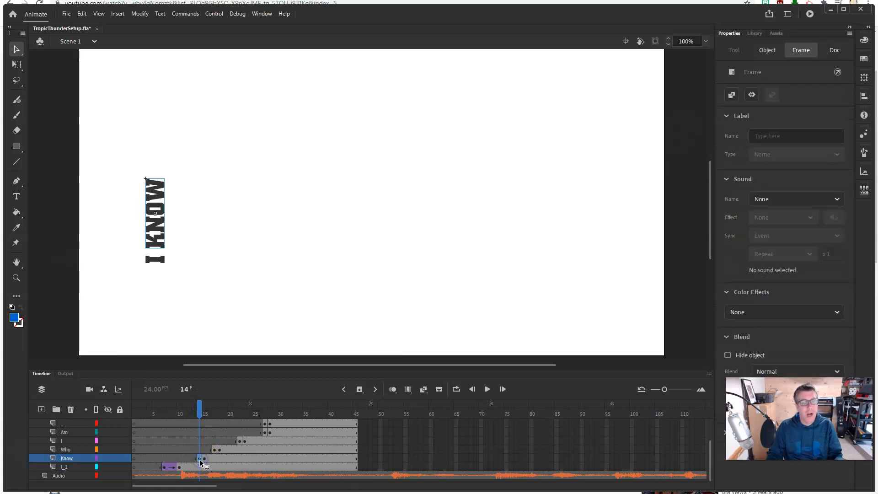
drag(185, 460, 194, 459)
drag(158, 251, 61, 240)
right_click(197, 459)
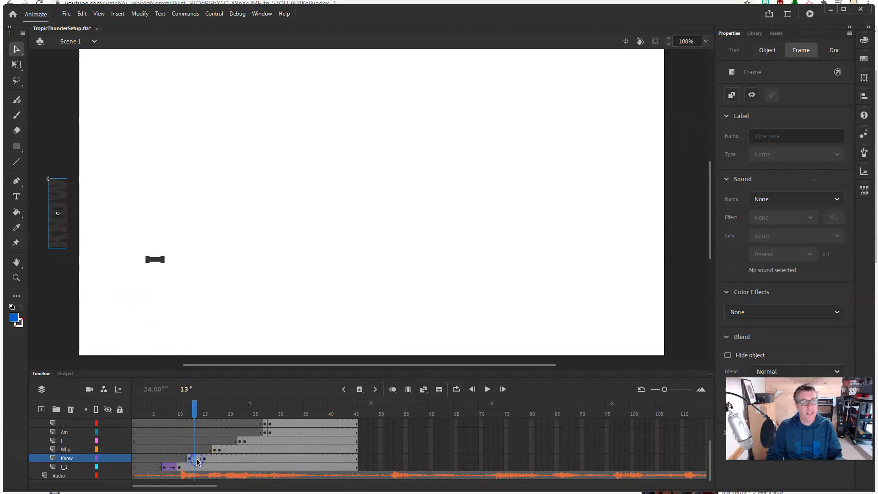
click(248, 196)
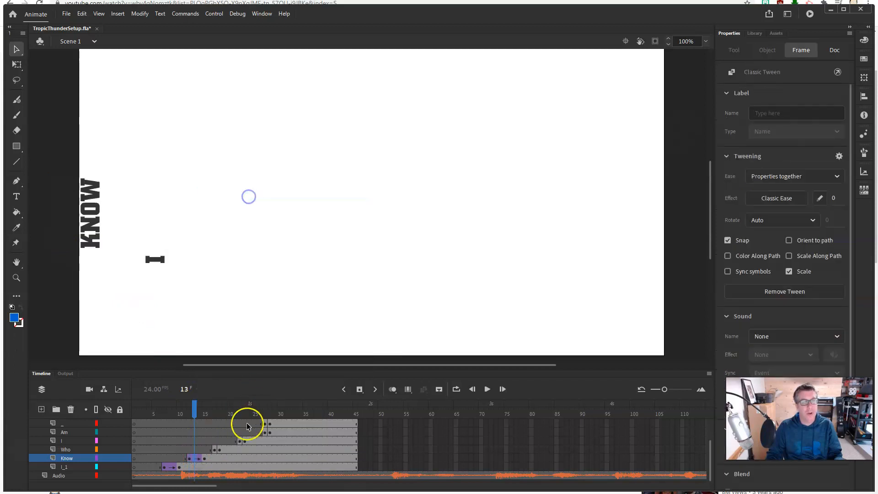
Step: Make Who slide in from X about -56, off the stage's left edge, with a classic tween from its keyframe moved to frame 15
click(215, 450)
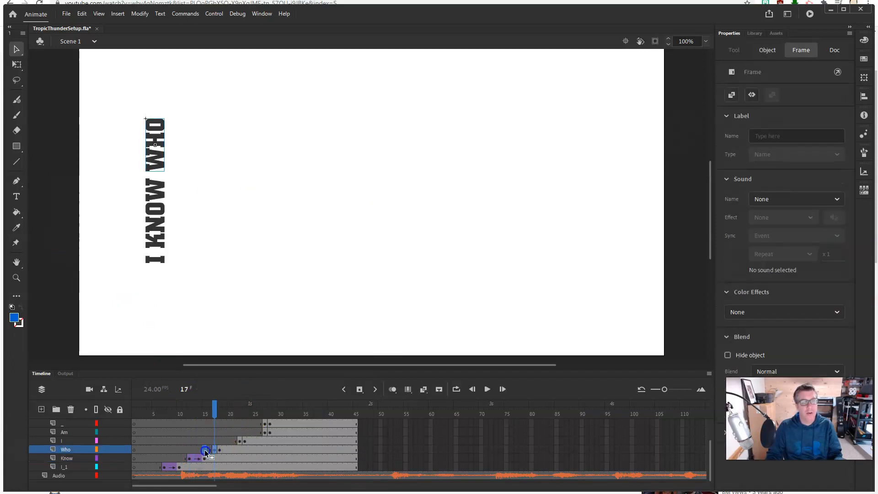
click(201, 449)
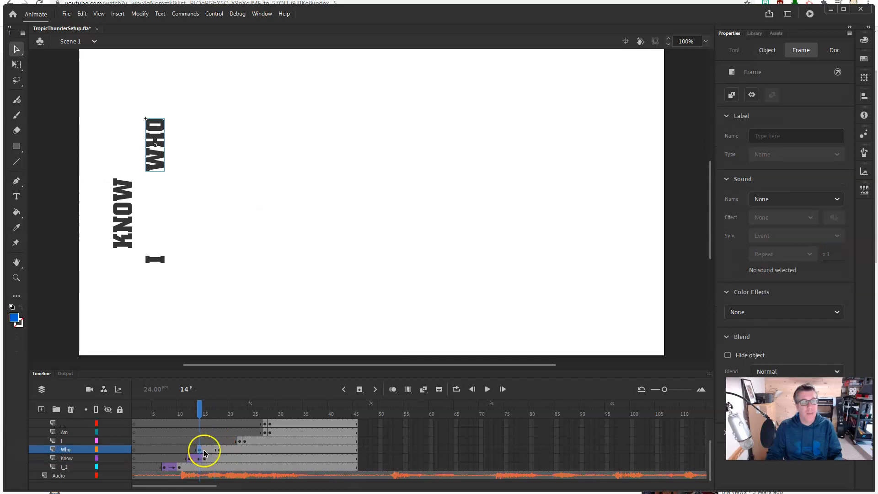
click(210, 450)
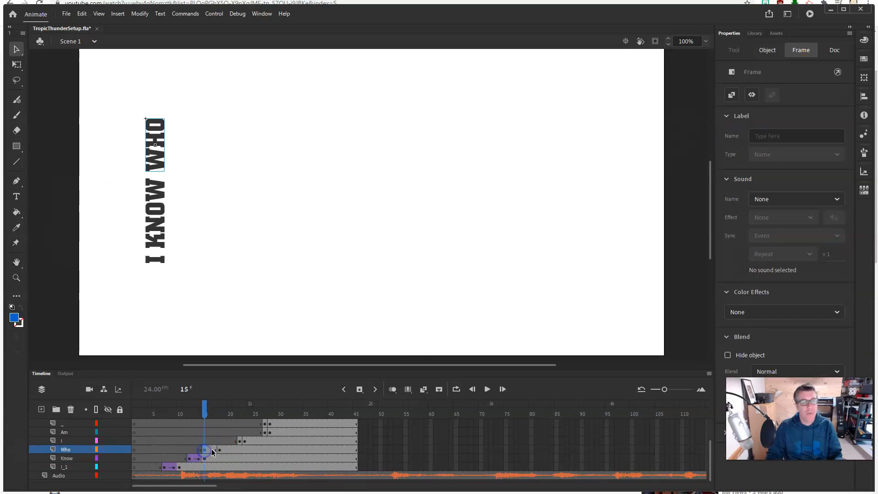
right_click(211, 450)
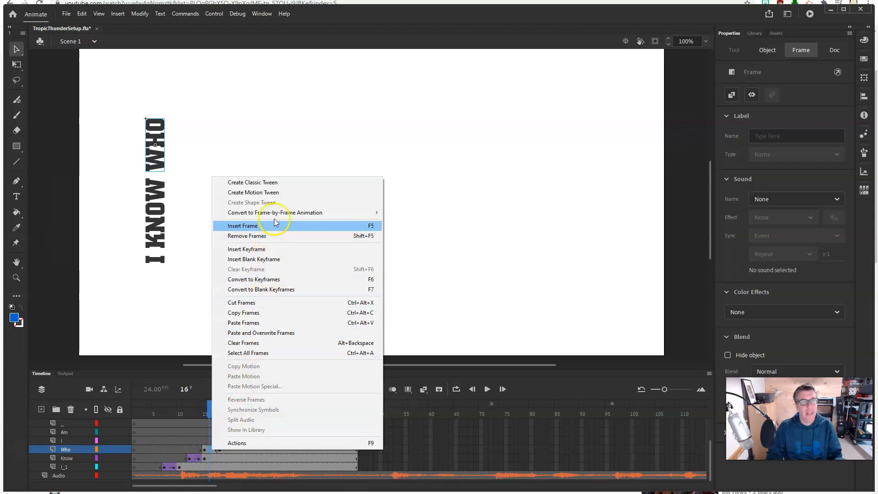
click(282, 184)
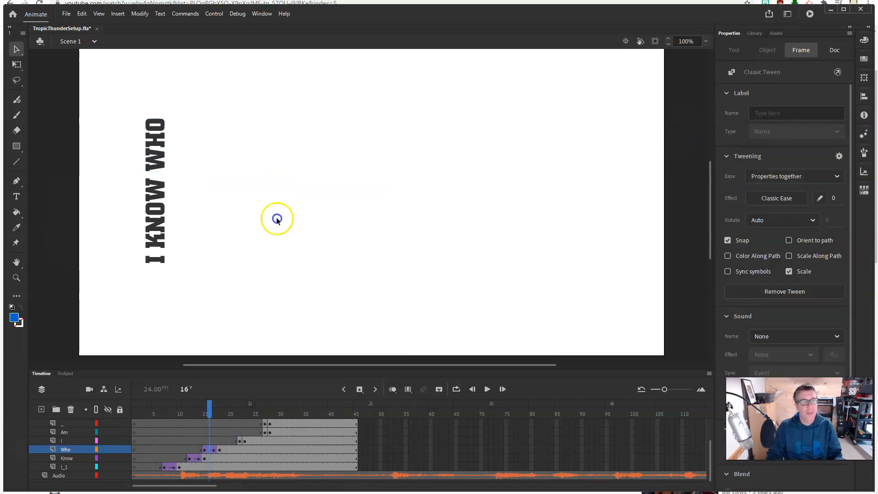
click(205, 450)
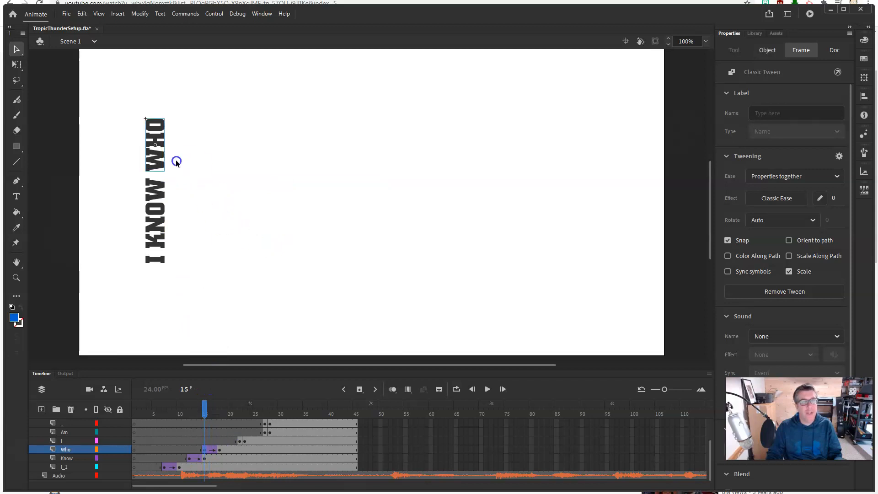
drag(156, 168, 65, 169)
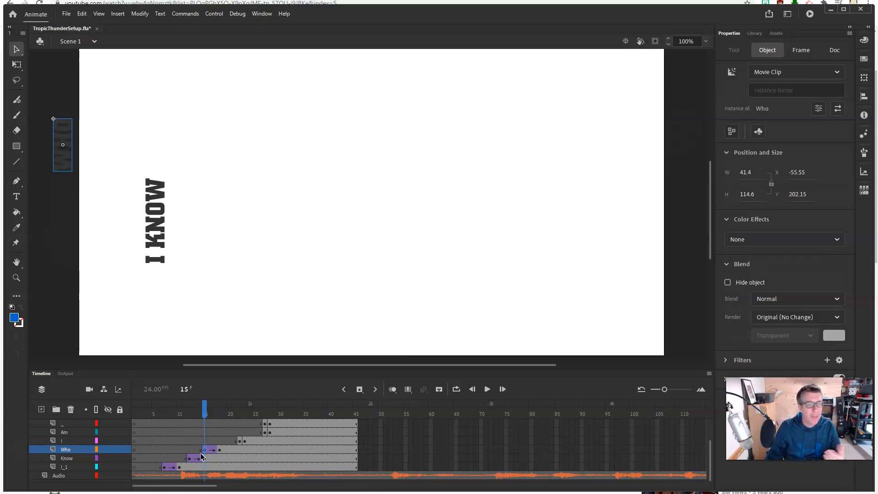
Step: Play the animation from frame 1 to check how the sliding words match the audio
drag(204, 413, 109, 405)
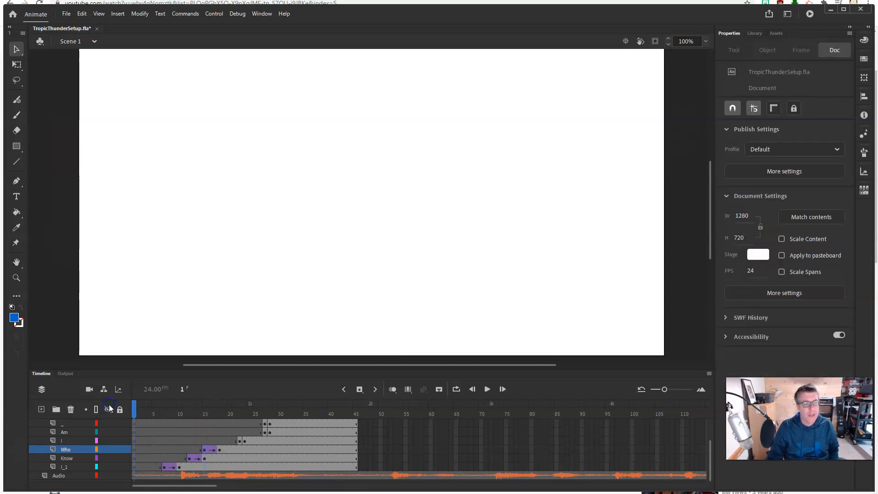
key(Return)
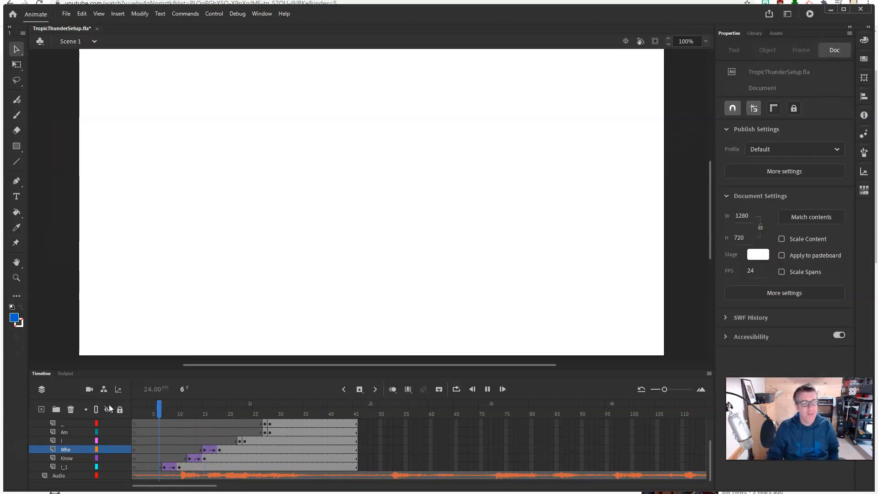
key(Return)
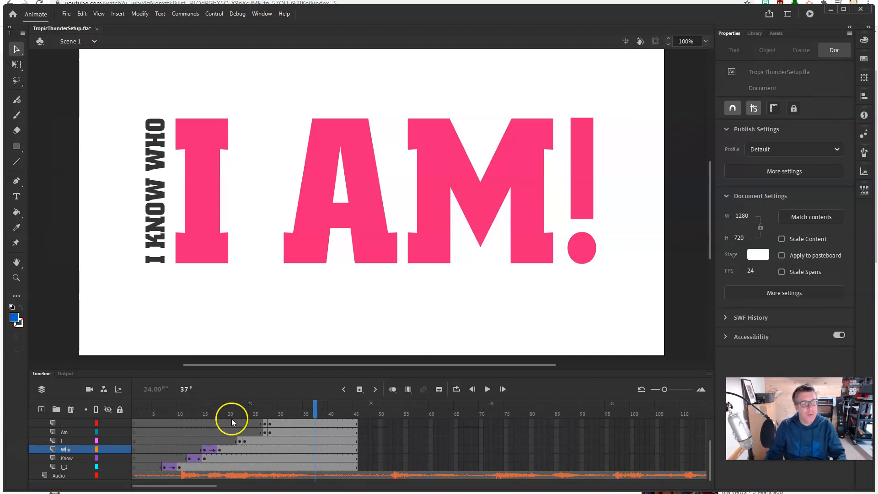
Step: Rotate the exclamation mark slightly clockwise at its frame 28 keyframe with the Free Transform tool
drag(315, 406, 246, 413)
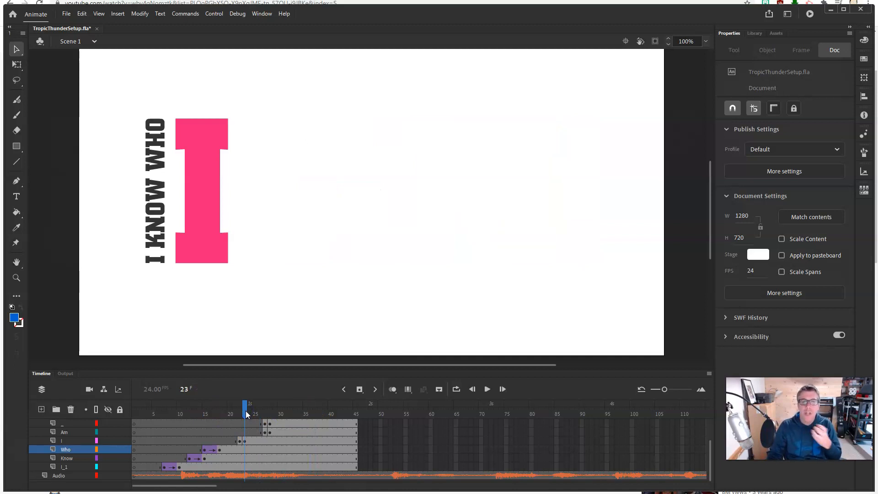
drag(246, 411, 269, 410)
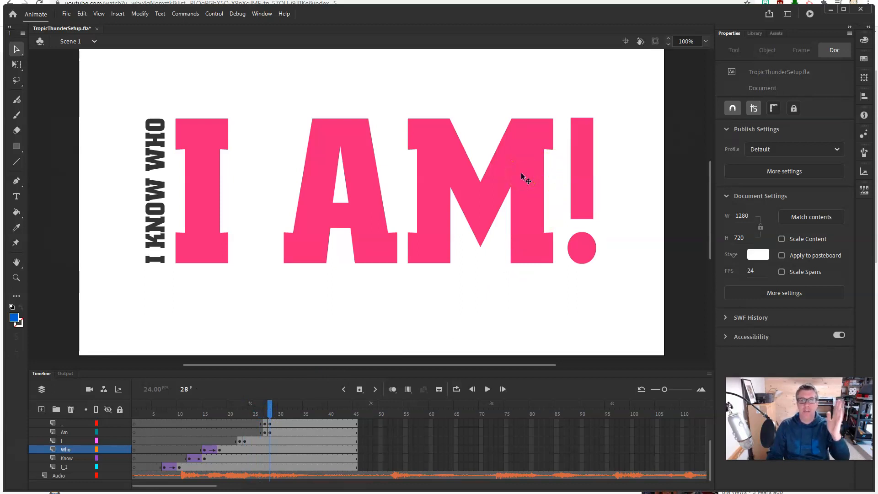
click(270, 423)
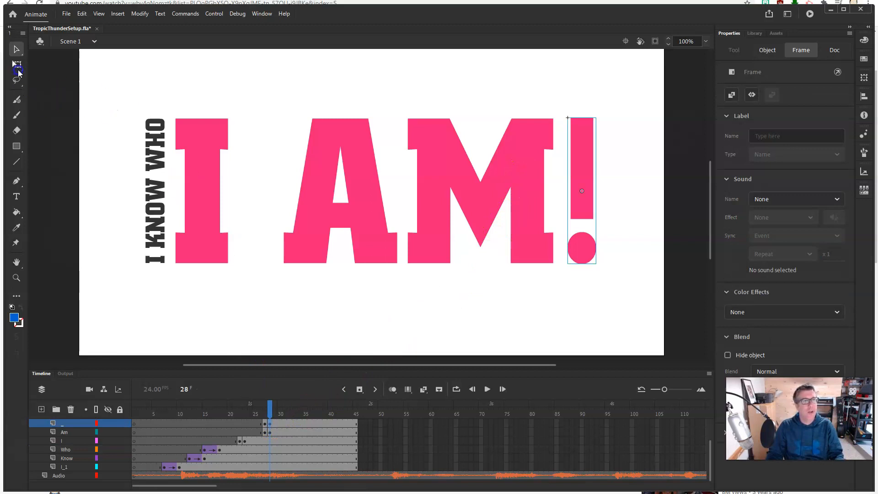
click(17, 69)
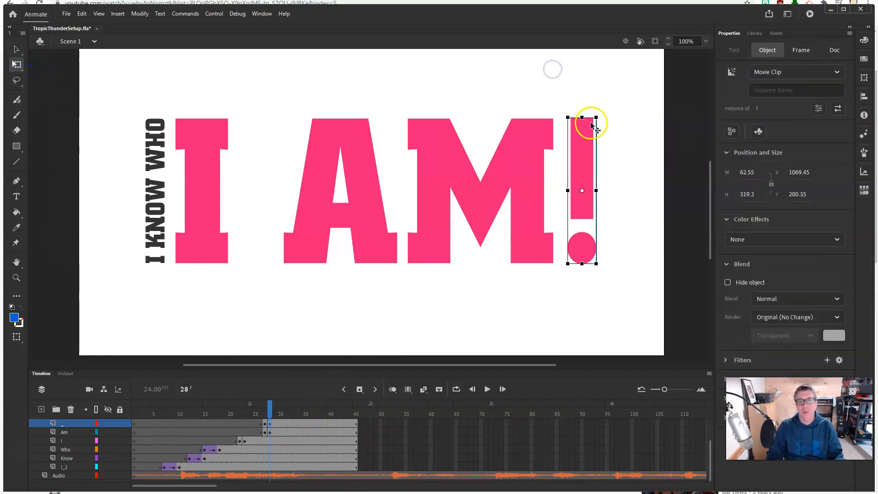
drag(600, 110, 608, 118)
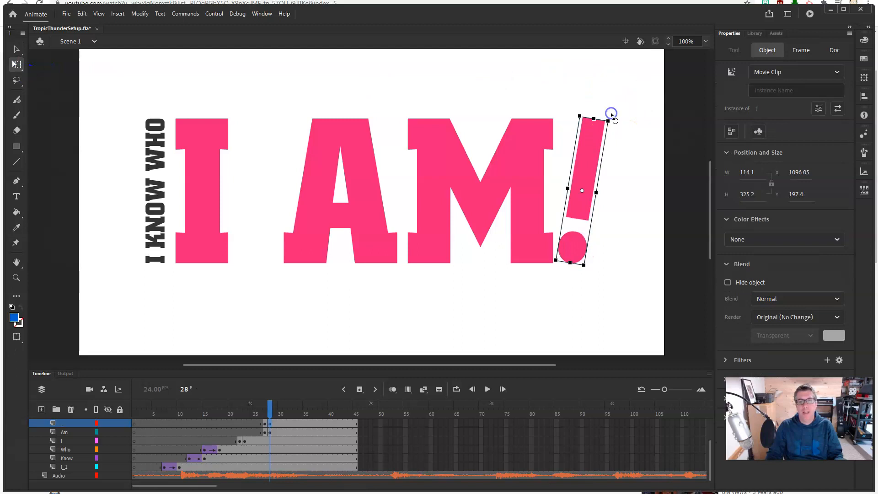
Step: Add a keyframe at frame 29 on the exclamation mark layer and tilt the mark counterclockwise, comparing it with frame 28
click(274, 424)
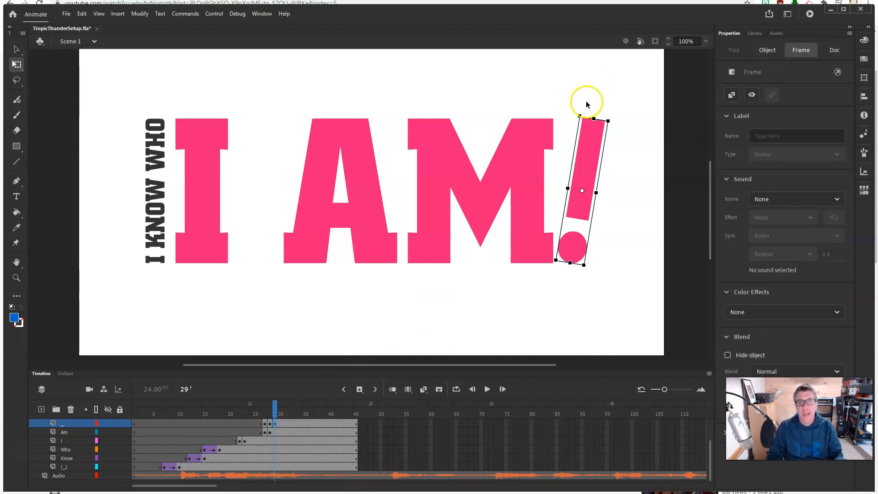
drag(581, 111, 555, 112)
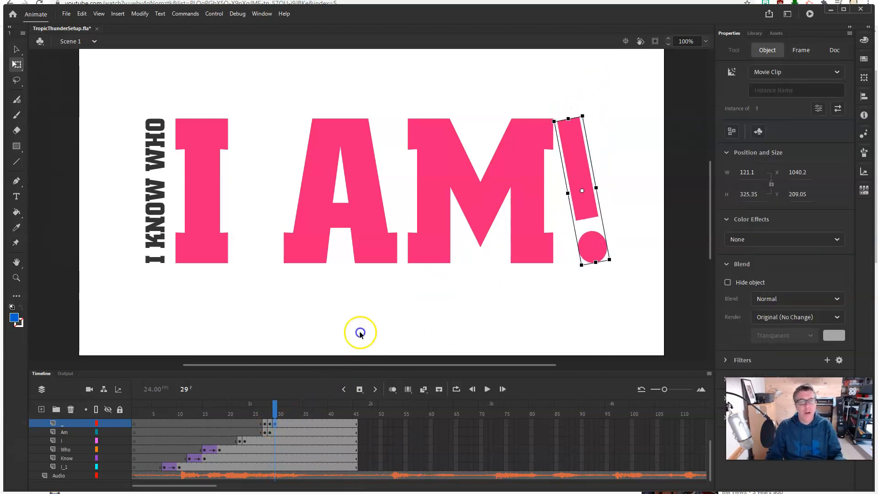
click(270, 424)
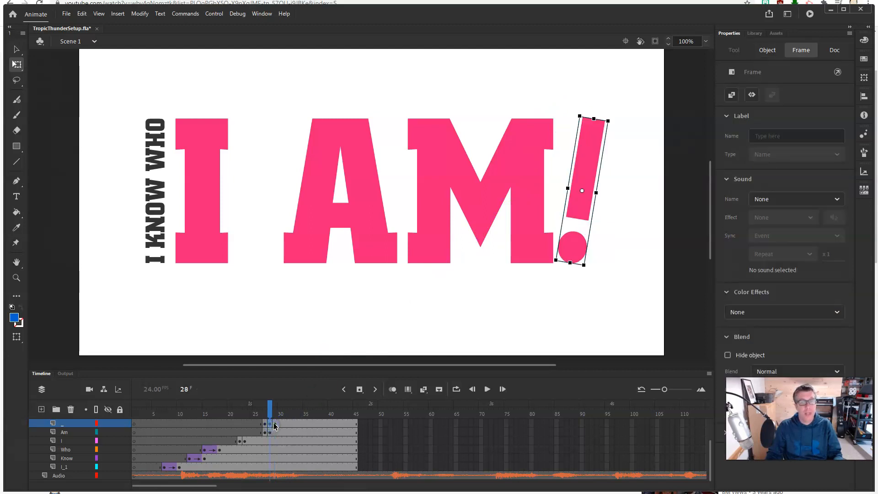
Step: Copy the two tilted exclamation mark keyframes at frames 28 and 29 and paste them at frames 30, 32 and 34
right_click(273, 421)
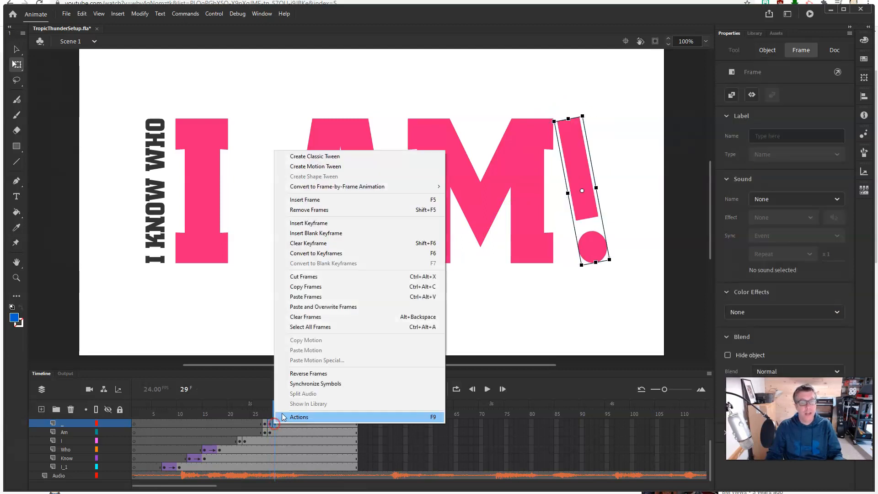
click(311, 286)
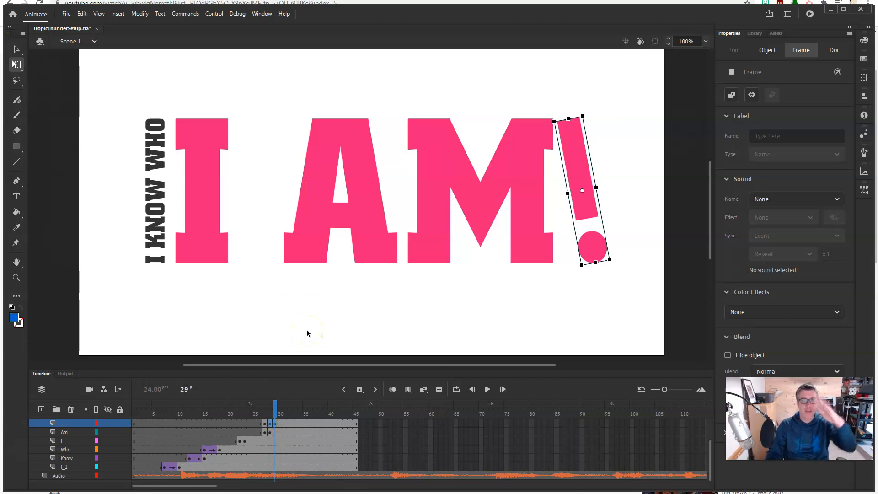
right_click(281, 424)
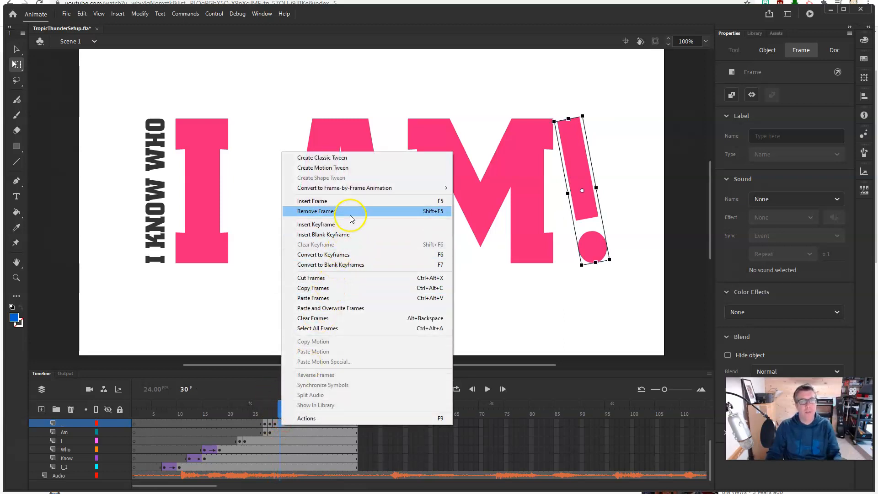
click(336, 295)
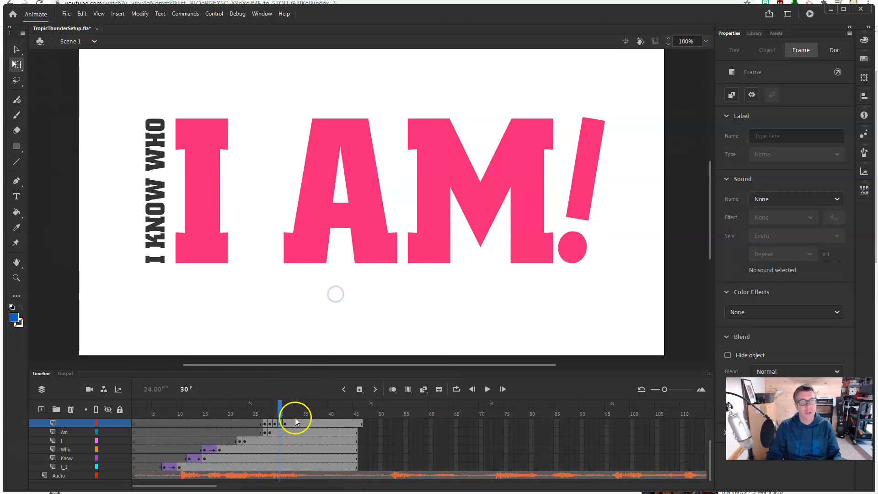
right_click(290, 423)
click(334, 297)
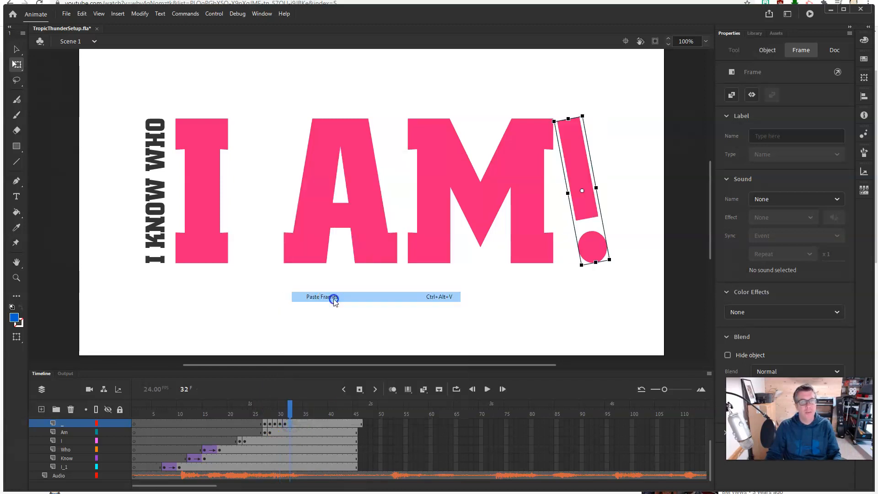
click(361, 389)
right_click(302, 422)
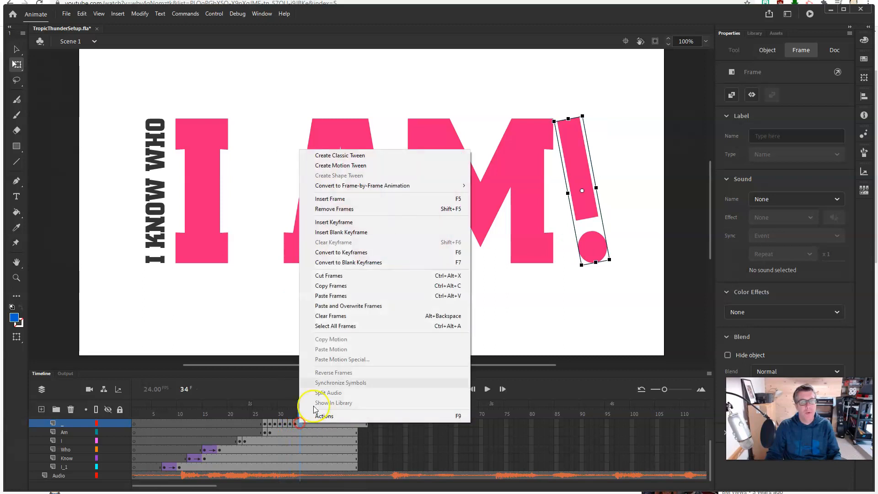
click(348, 297)
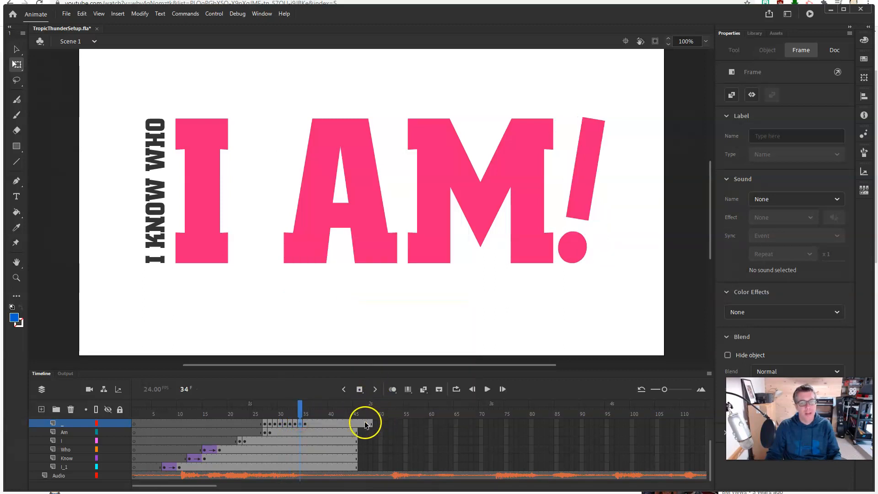
click(265, 422)
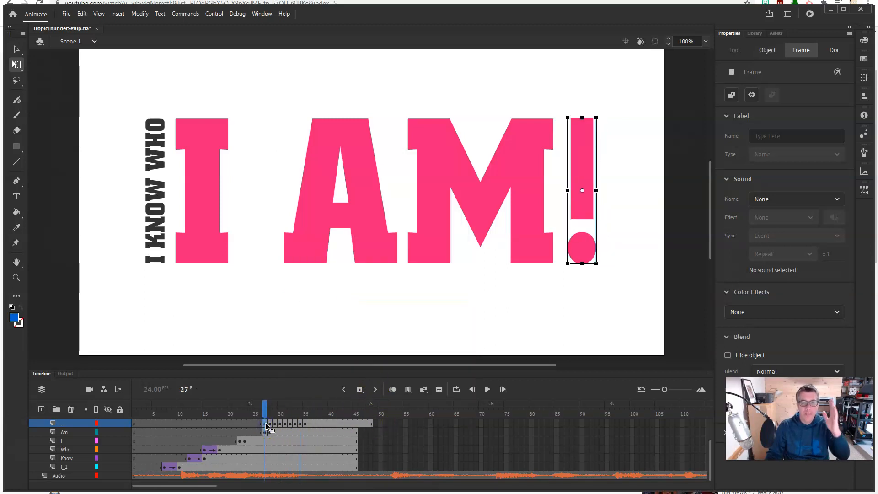
right_click(265, 424)
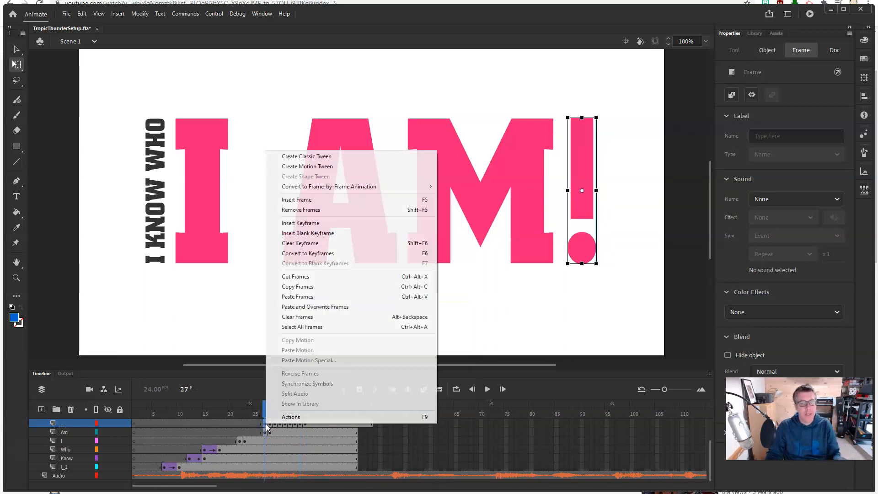
click(321, 297)
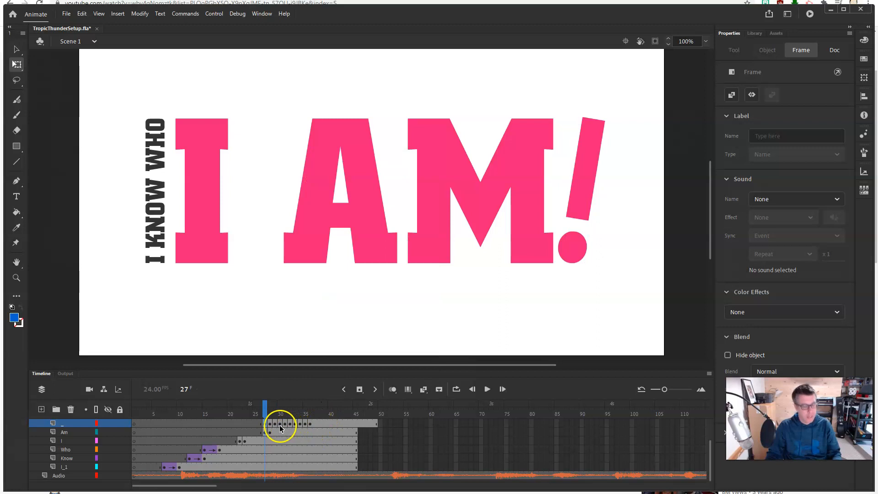
key(ctrl+z)
Step: Copy the upright exclamation mark keyframe at frame 27 and paste it at frame 36 to end the shake
right_click(268, 427)
click(312, 288)
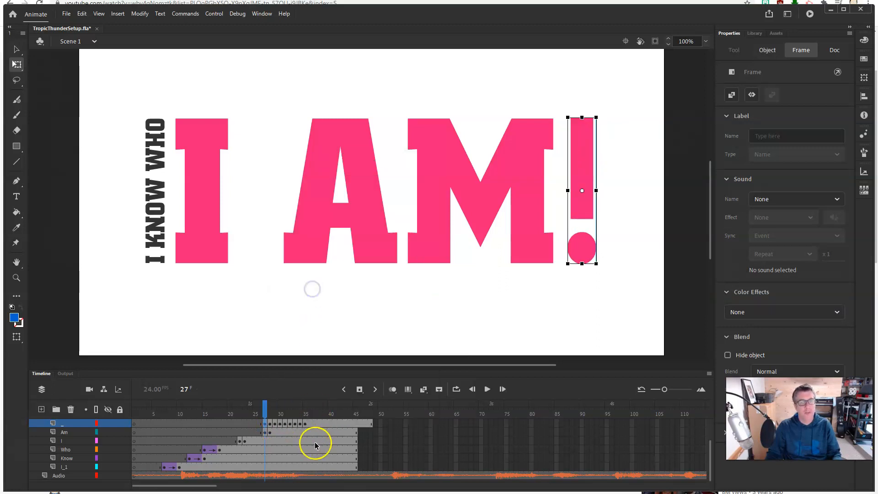
right_click(311, 424)
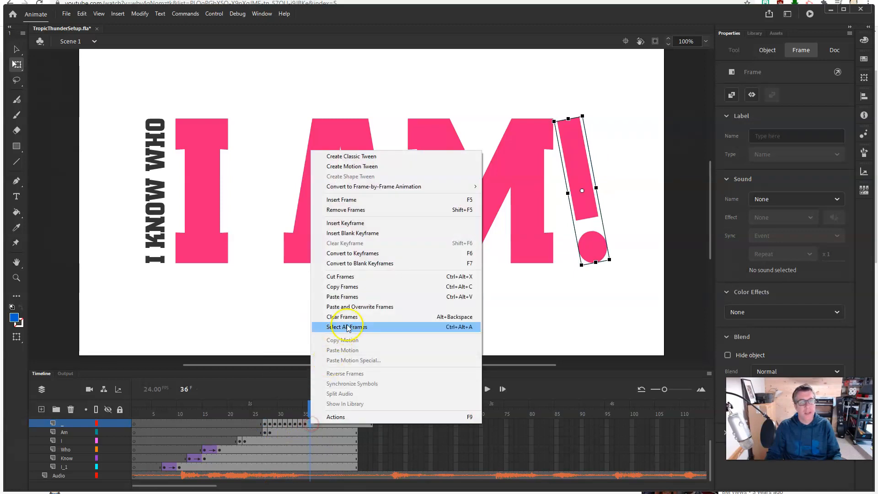
click(347, 296)
Step: Remove the surplus frames from frame 46 onward on the exclamation mark layer
click(383, 424)
drag(376, 426, 365, 424)
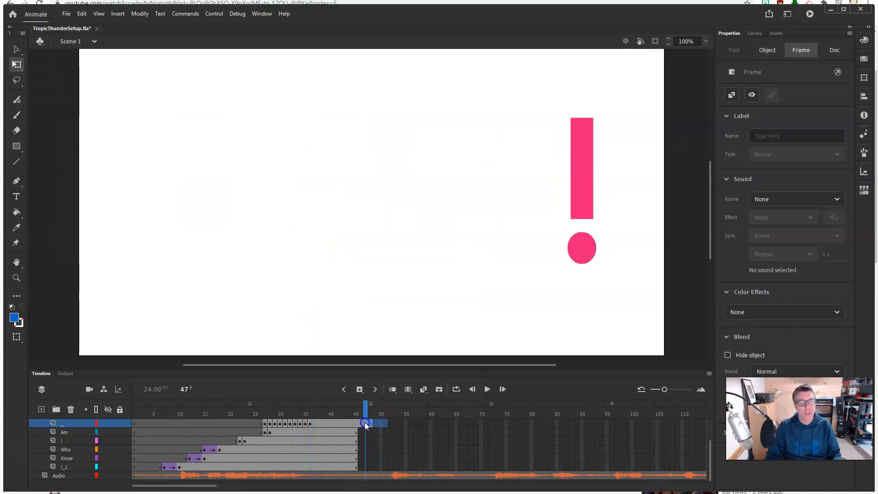
right_click(362, 423)
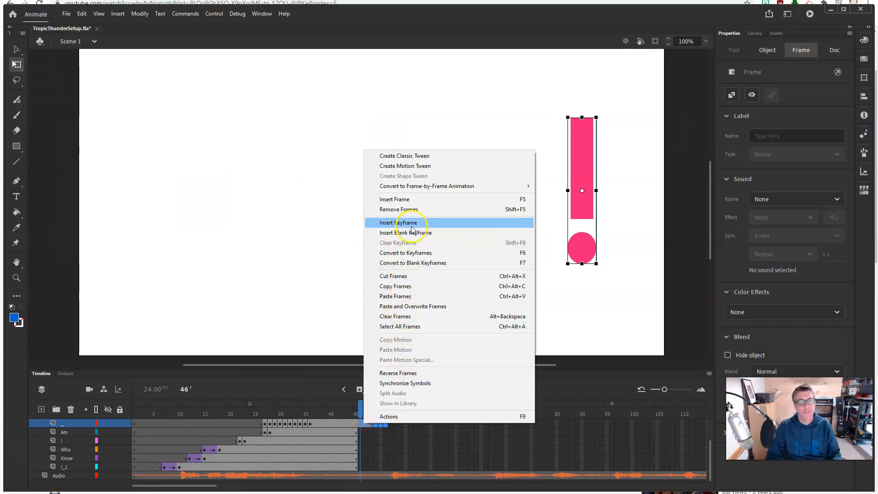
click(411, 209)
Step: Play the animation from frame 1 to check the shake, and scrub around frame 45 where the Part 1 words end
drag(360, 407, 135, 409)
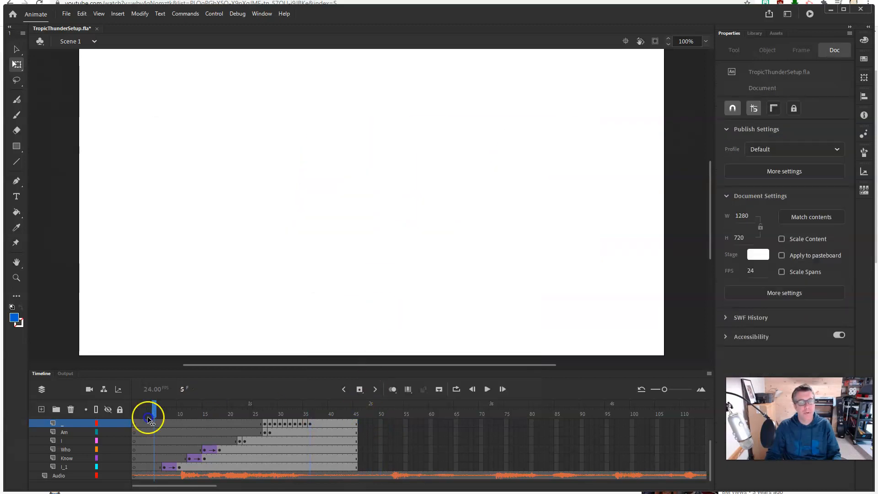
key(Return)
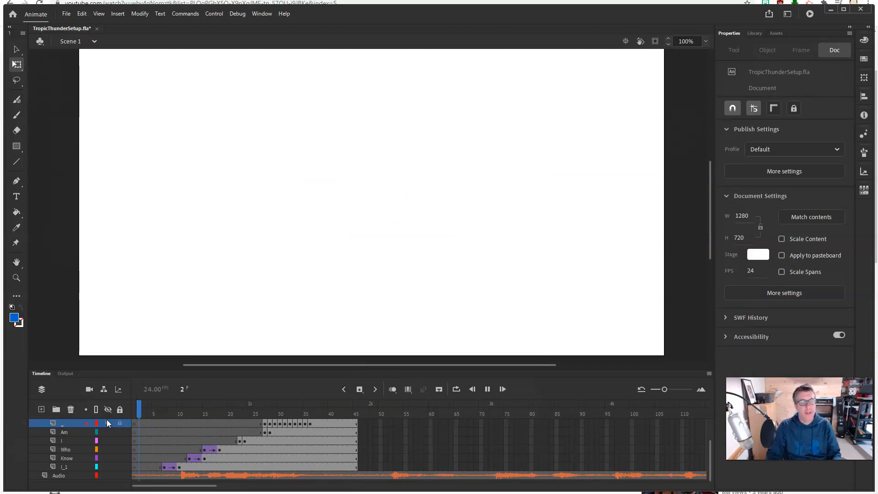
key(Return)
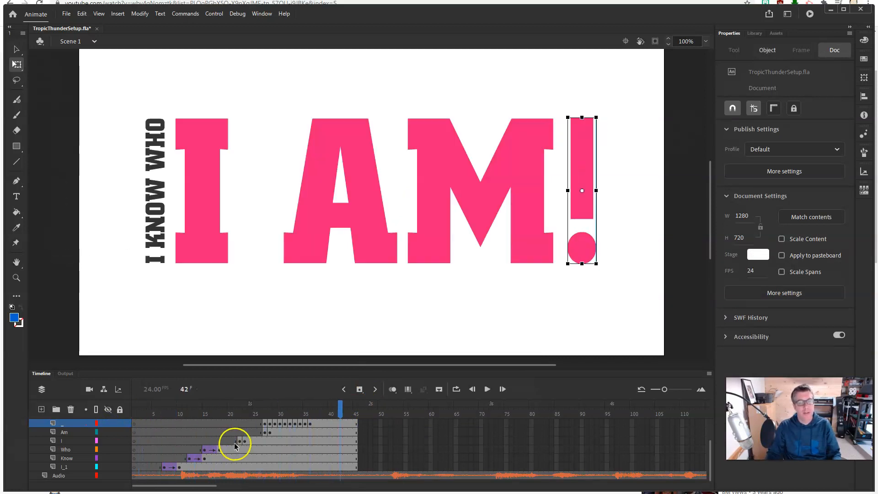
drag(340, 415, 378, 407)
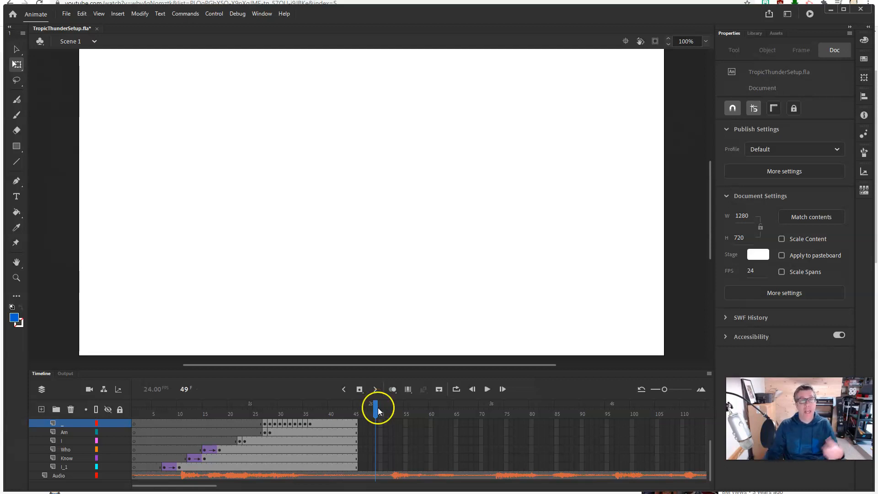
scroll(391, 442, up, 1)
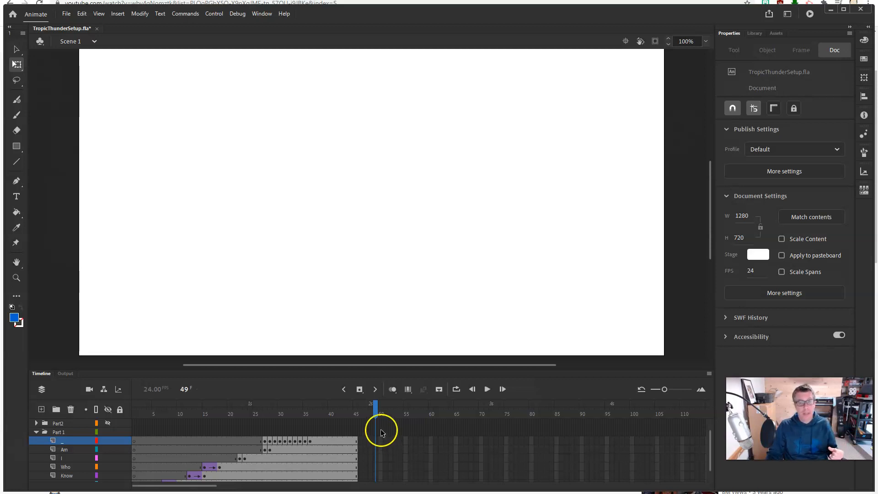
drag(375, 407, 348, 416)
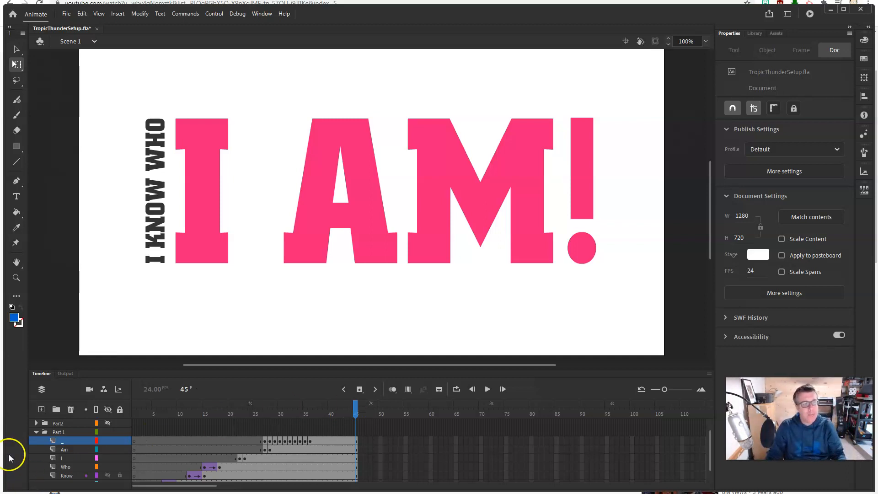
Step: Extend all Part 1 layers to frame 52 by moving their last frames, and clear the keyframes created there
click(57, 432)
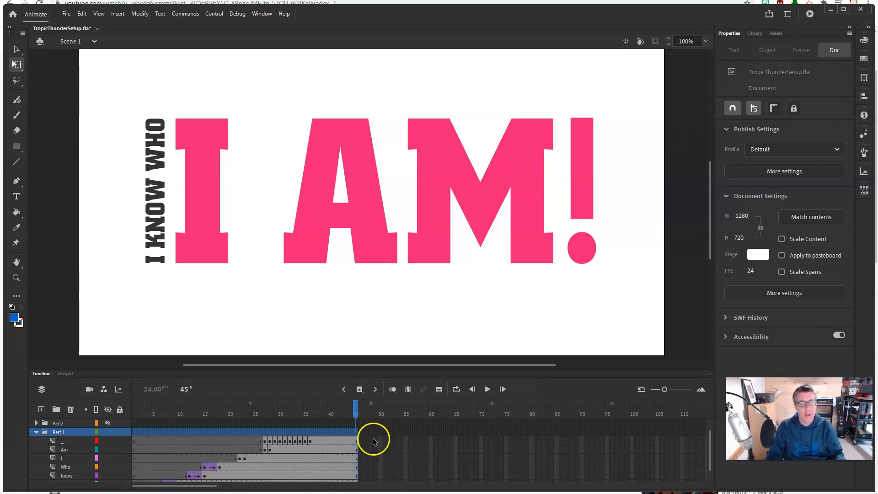
scroll(393, 450, down, 2)
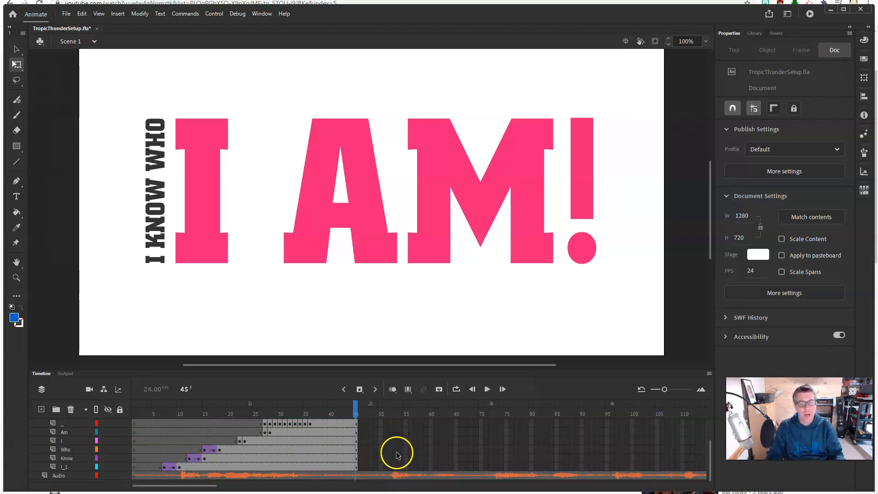
click(355, 467)
scroll(360, 434, up, 2)
shift+click(357, 442)
drag(358, 442, 392, 442)
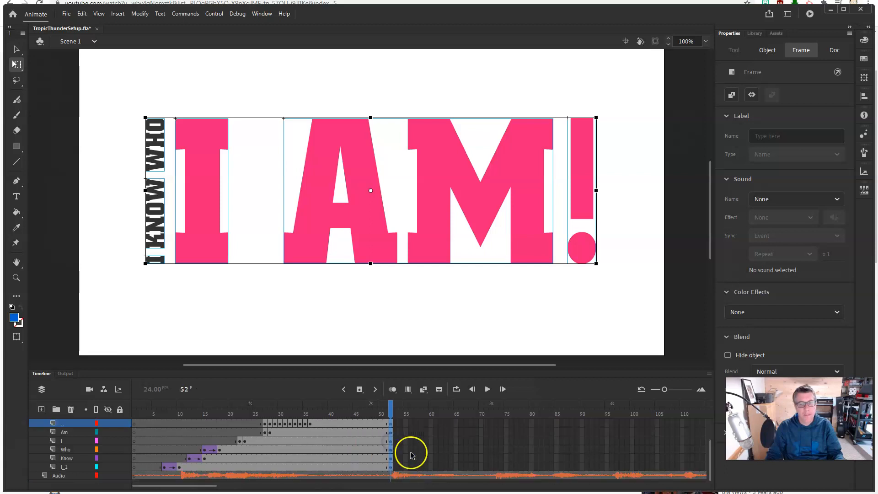
right_click(392, 466)
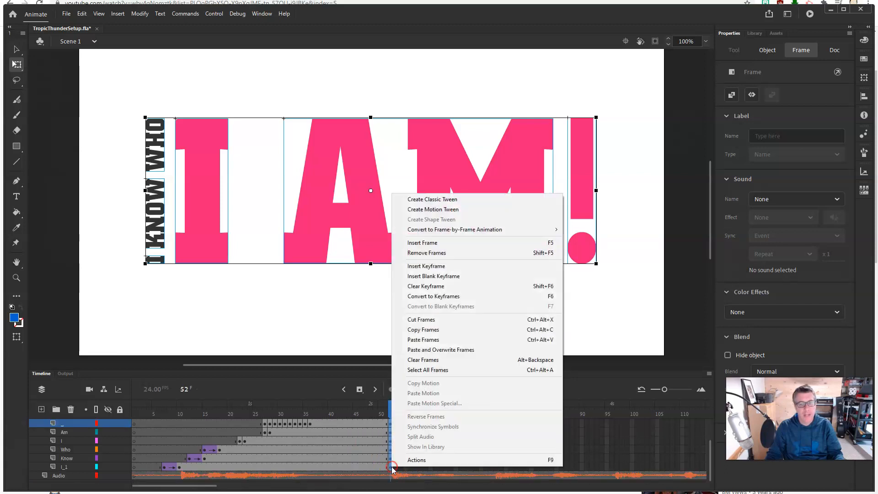
click(434, 289)
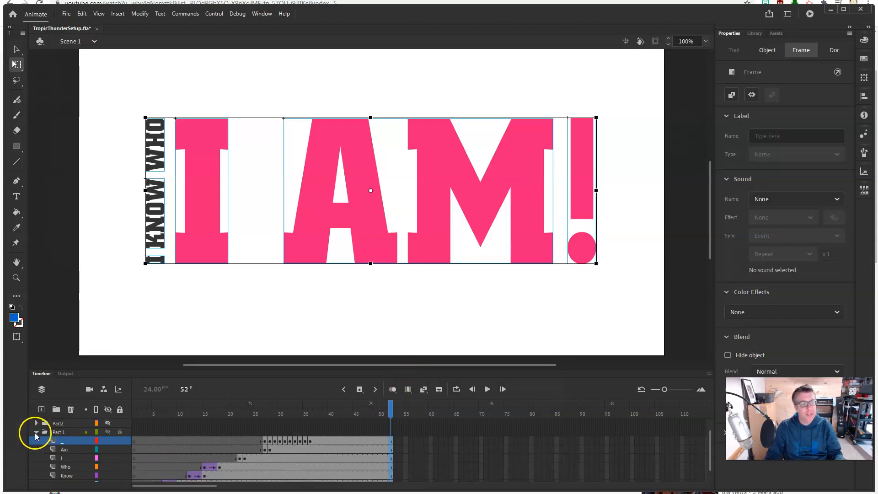
Step: Add keyframes at frame 45 on all Part 1 layers at once through the collapsed folder
click(36, 432)
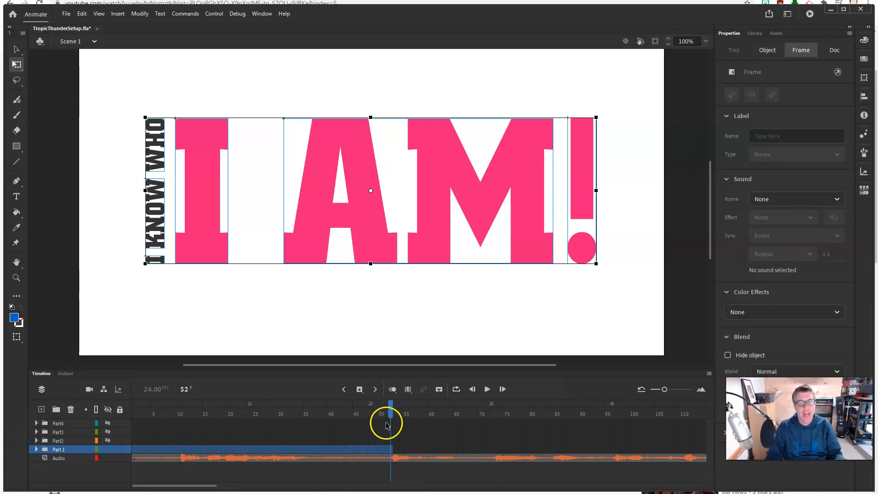
drag(391, 415, 358, 406)
click(356, 453)
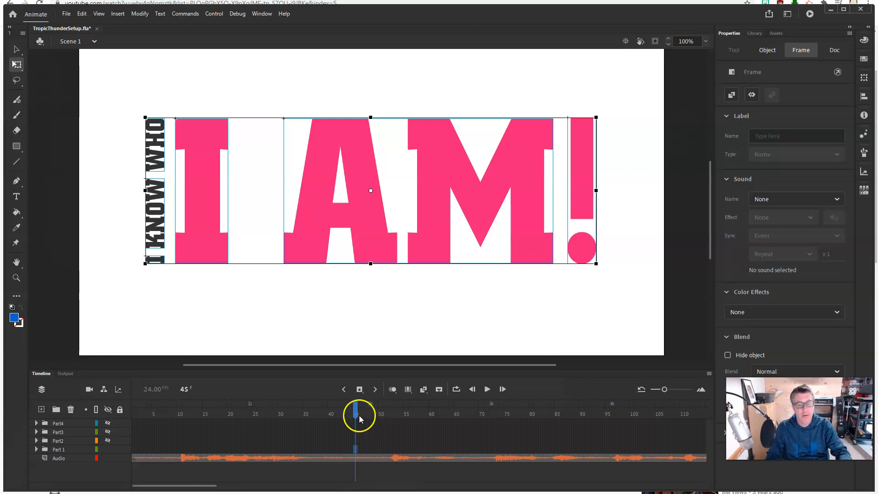
click(36, 449)
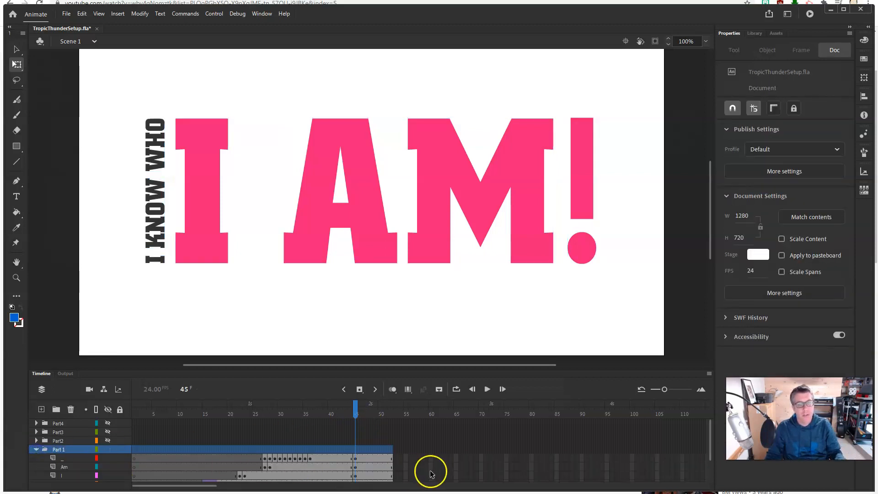
scroll(363, 466, down, 1)
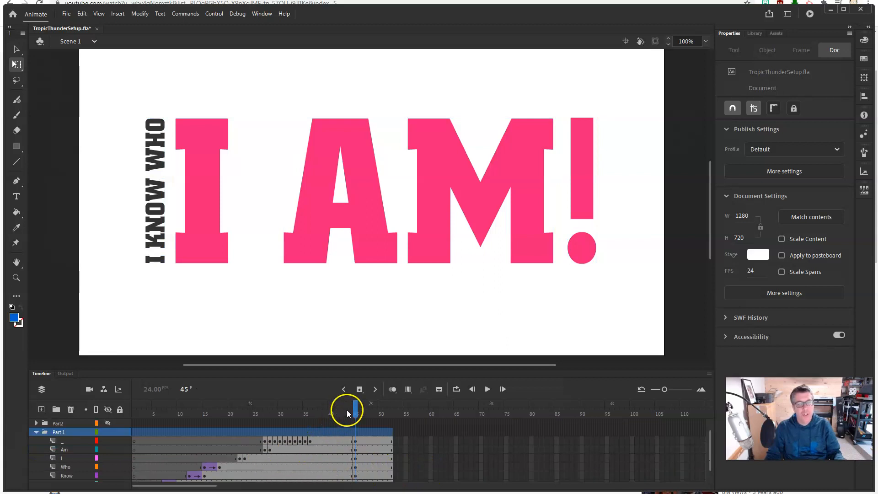
Step: Add keyframes at frame 48 on all Part 1 layers through the collapsed folder, and expand it again
drag(355, 409, 373, 411)
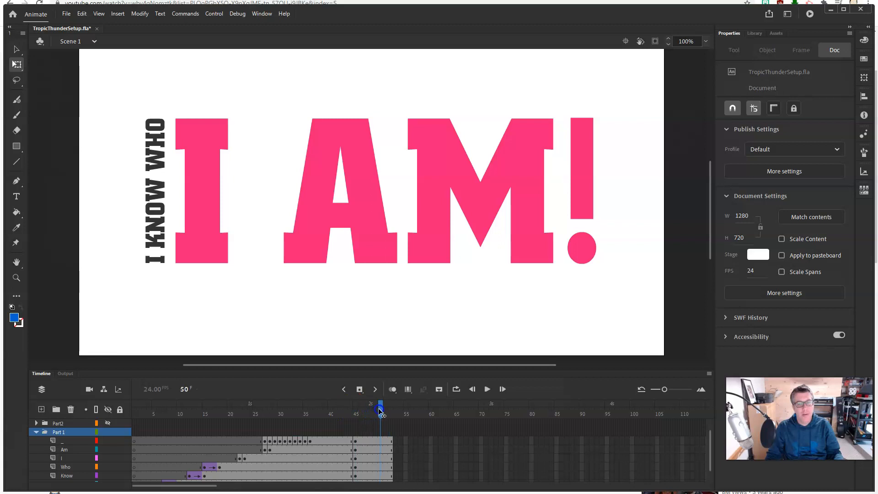
drag(387, 414, 371, 417)
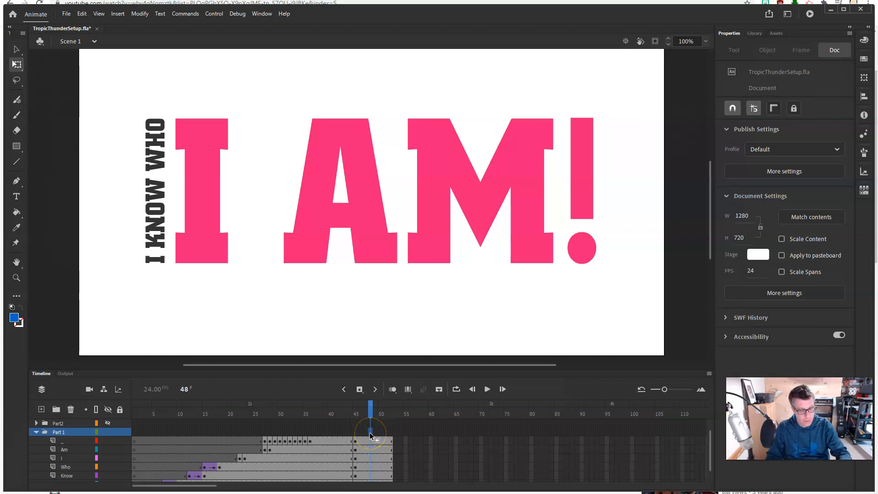
click(35, 431)
click(366, 449)
click(370, 450)
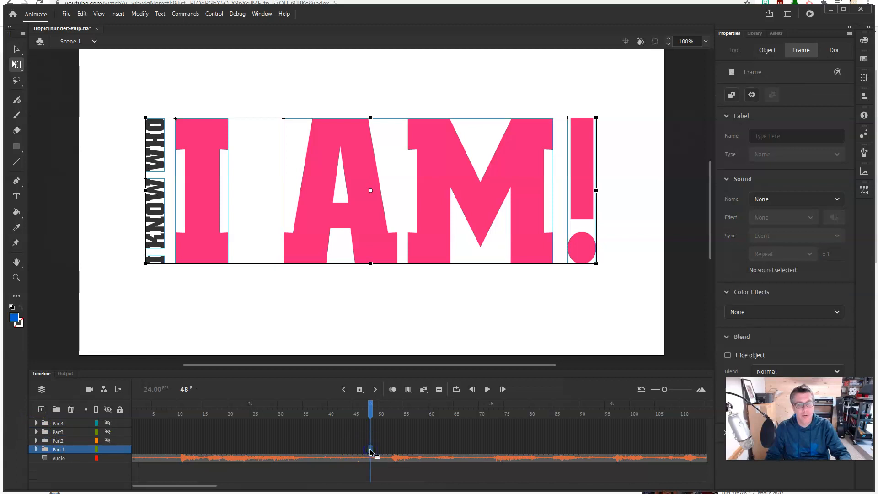
click(35, 451)
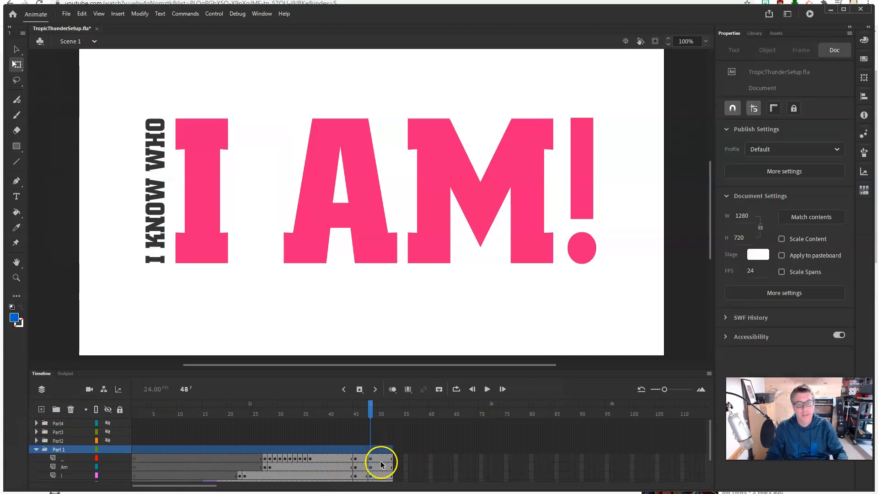
scroll(380, 471, down, 3)
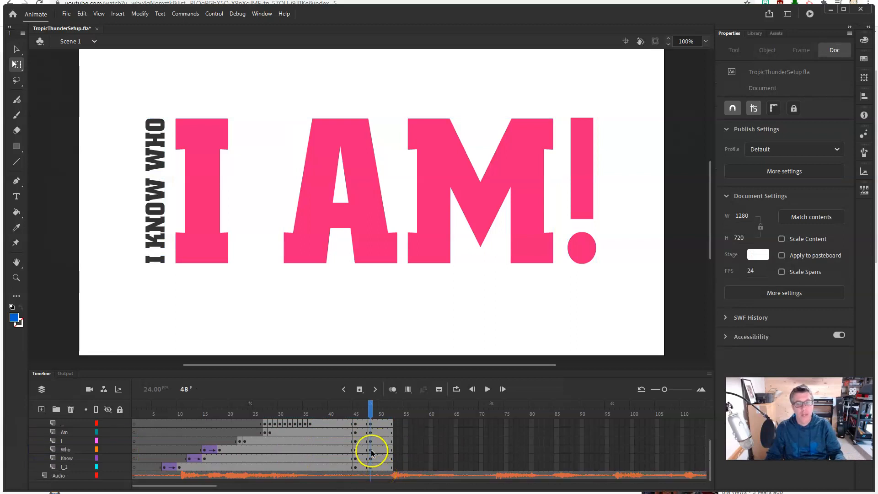
Step: Create classic tweens between the keyframes at frames 45 and 48 on all Part 1 layers
mouse_move(360, 424)
mouse_down()
mouse_move(364, 451)
mouse_move(362, 440)
mouse_up()
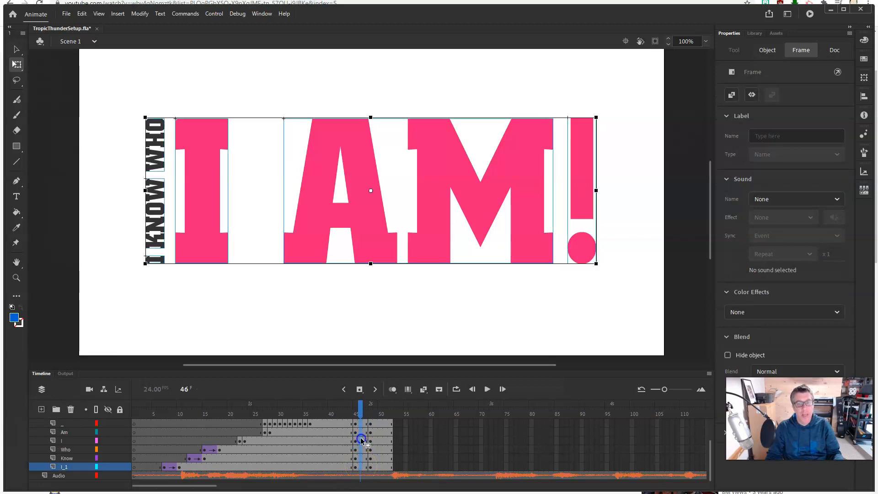
right_click(360, 465)
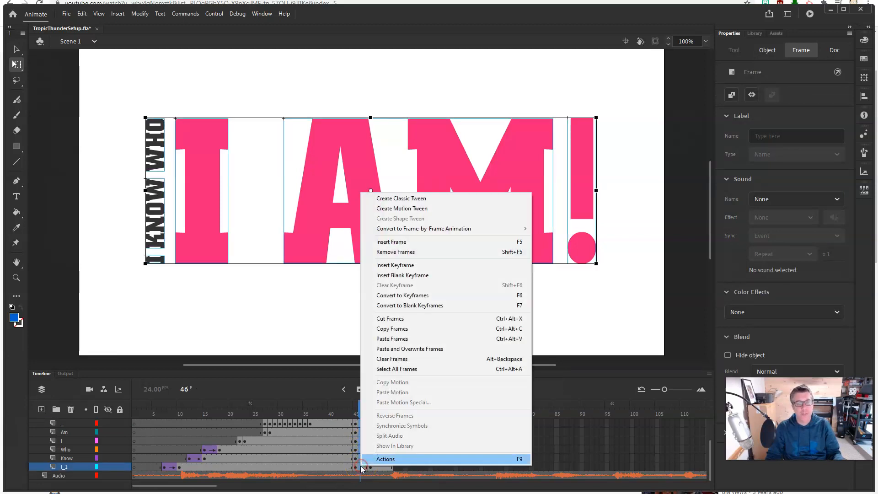
click(416, 199)
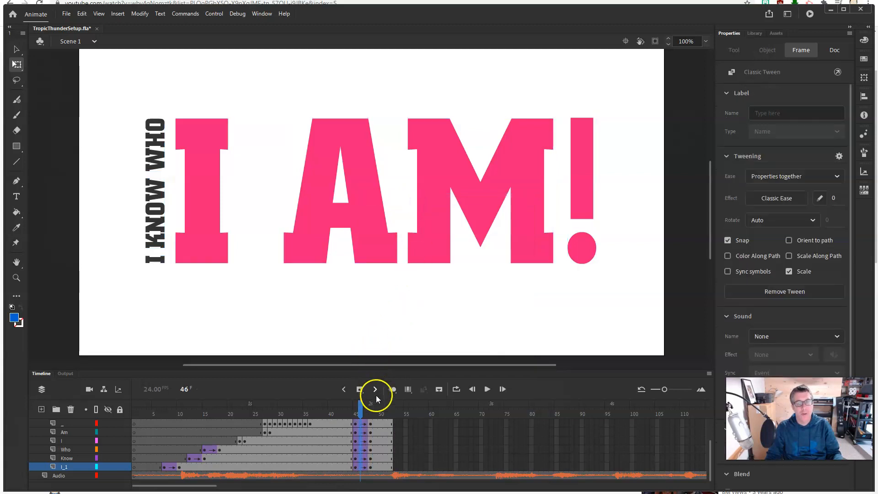
Step: Select the frame 48 keyframes of all Part 1 layers and scale the words up from their centre to about 4080 × 1322 px
scroll(378, 445, up, 1)
click(369, 442)
scroll(373, 447, down, 1)
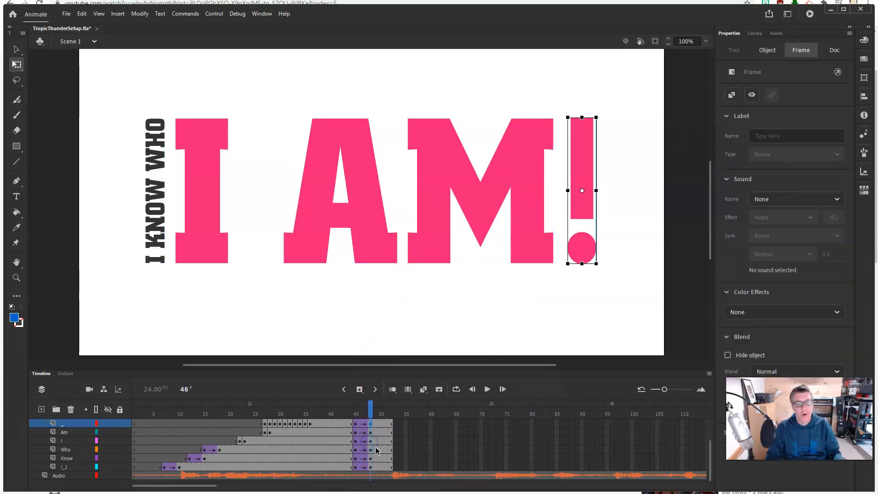
shift+click(371, 467)
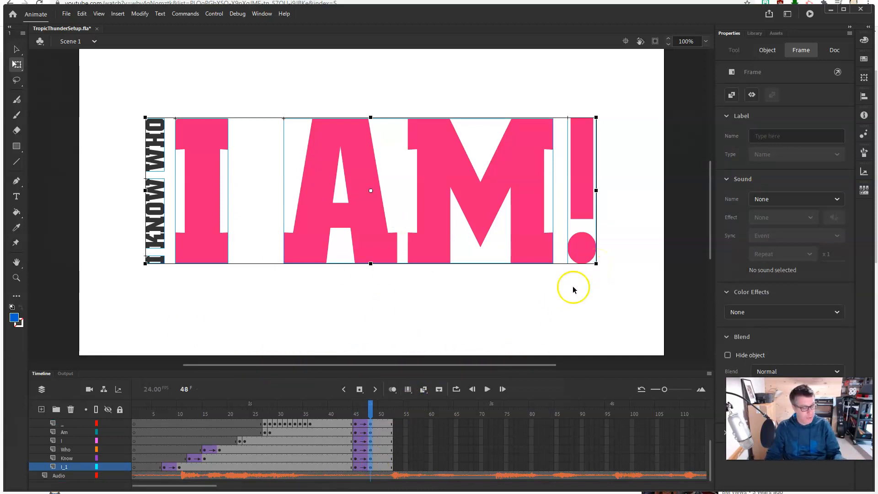
scroll(540, 322, down, 1)
scroll(540, 322, up, 1)
key(alt)
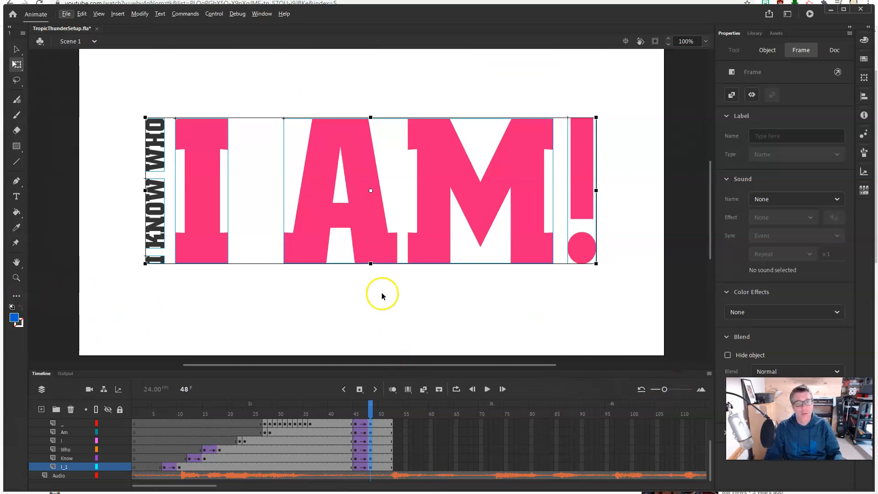
click(705, 42)
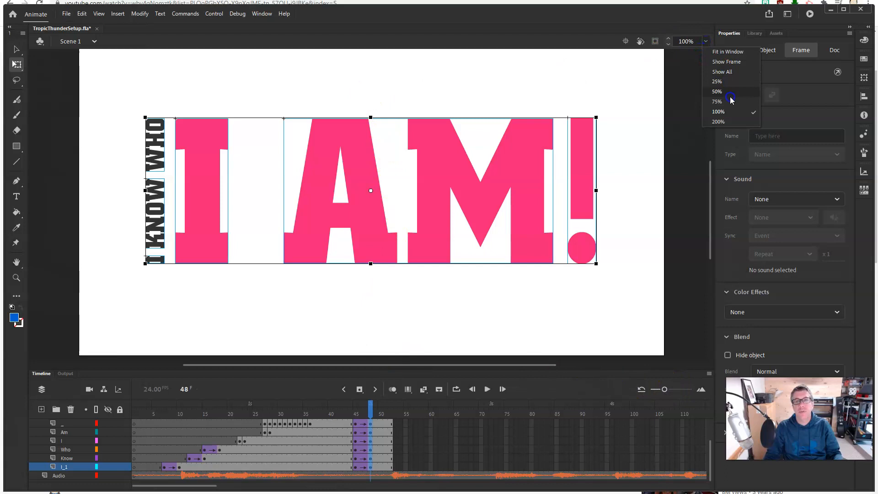
click(718, 92)
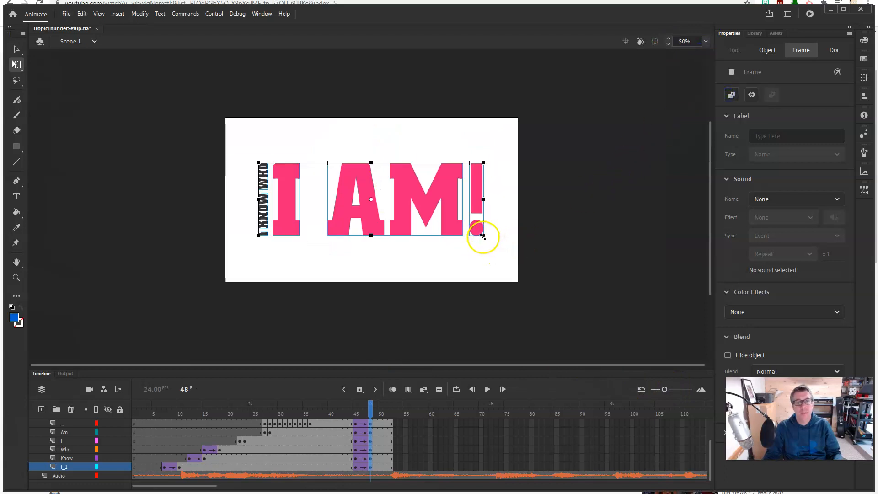
drag(483, 236, 837, 451)
click(745, 113)
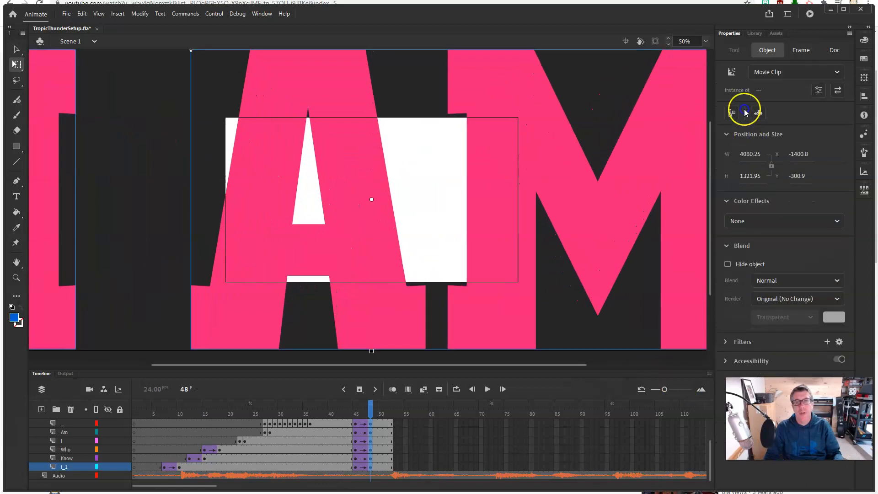
Step: Enlarge the frame 48 words further beyond the stage, to about 8881 × 2877 px
click(708, 42)
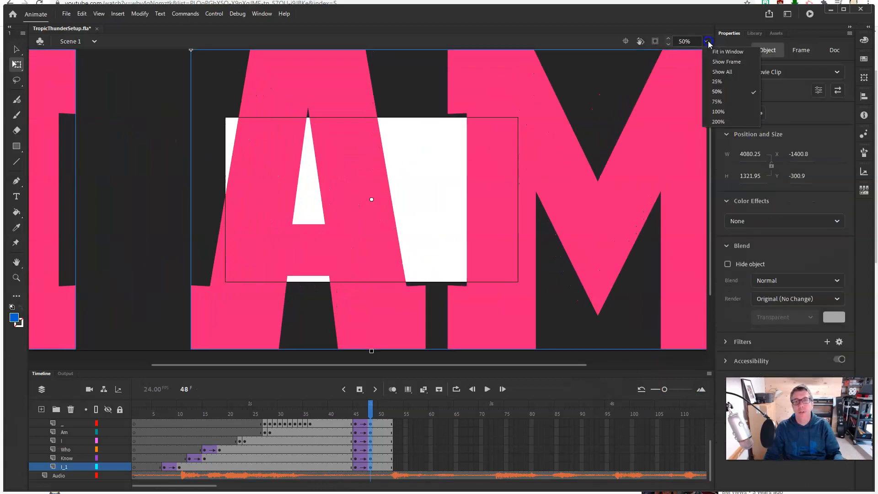
click(722, 82)
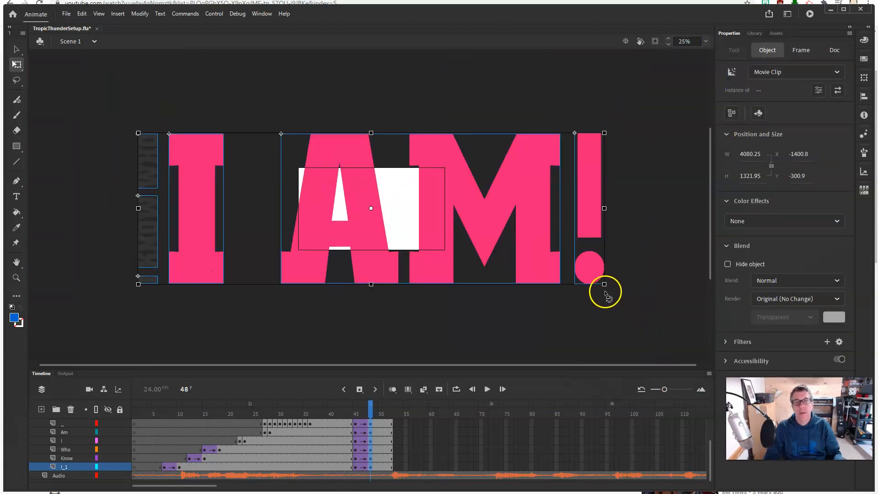
drag(604, 285, 877, 393)
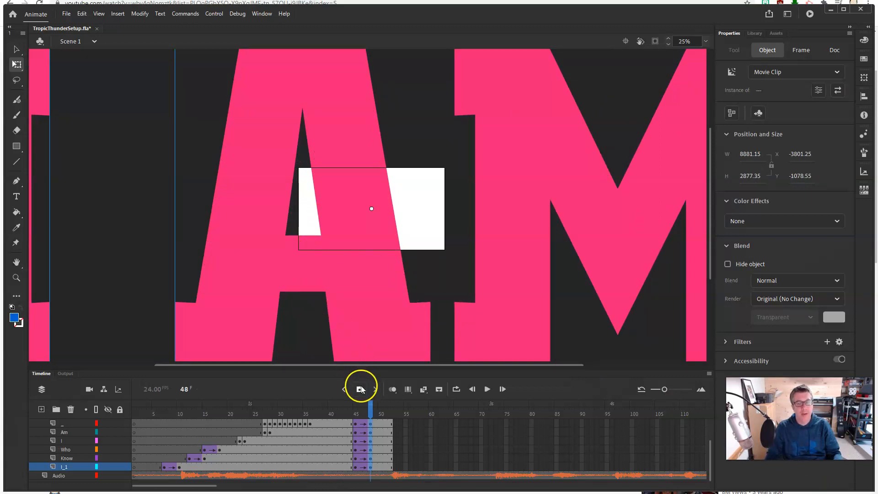
Step: Insert blank keyframes at frame 49 on all Part 1 layers to end the words after the zoom
drag(371, 408, 376, 424)
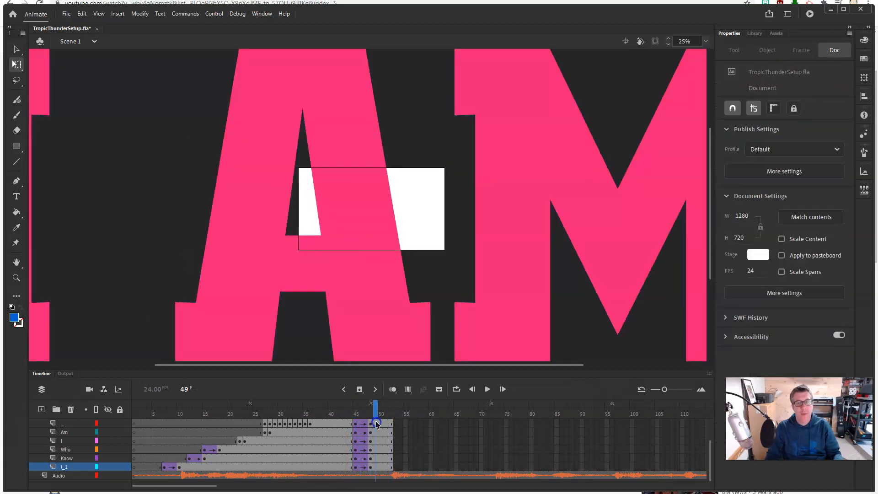
click(375, 425)
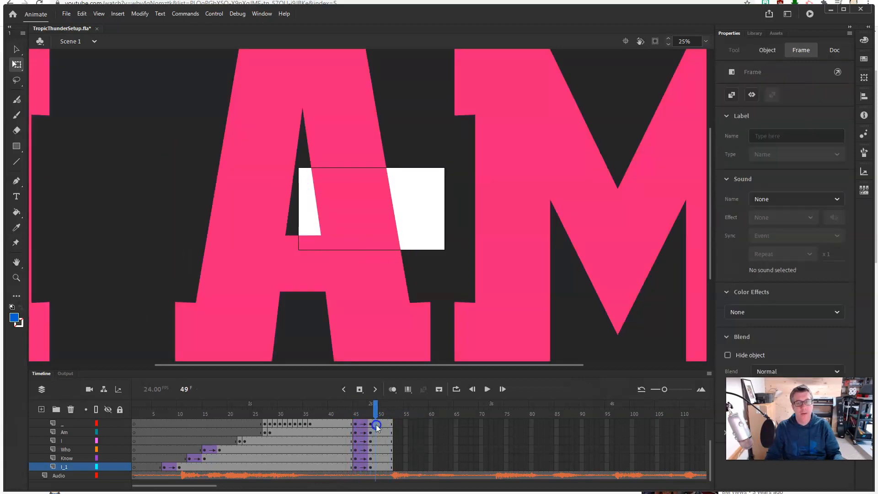
click(375, 468)
scroll(376, 452, up, 1)
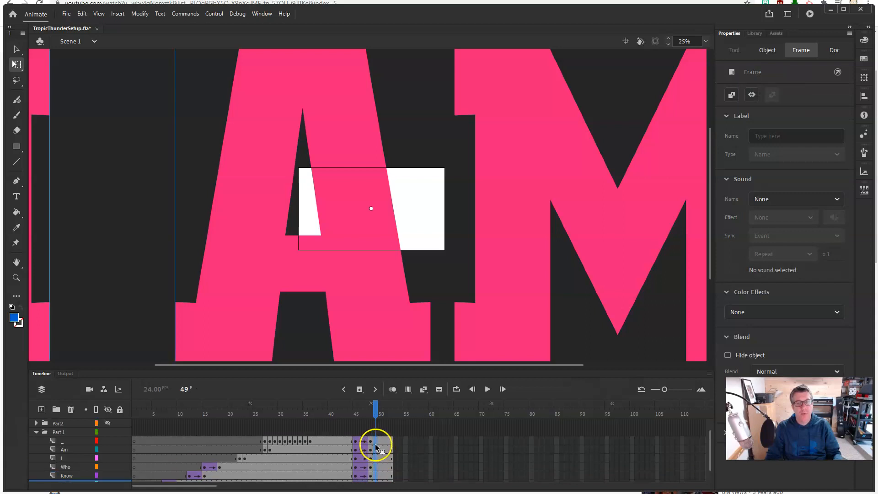
right_click(375, 446)
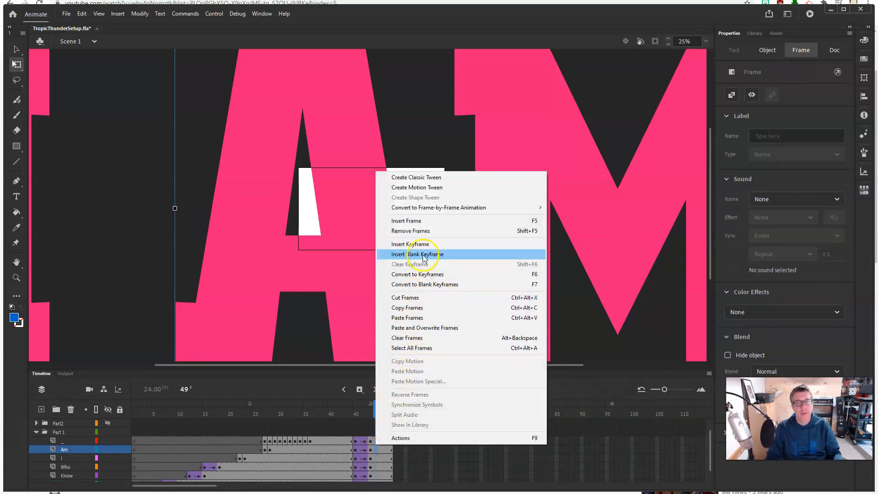
click(423, 254)
click(377, 441)
scroll(380, 475, down, 1)
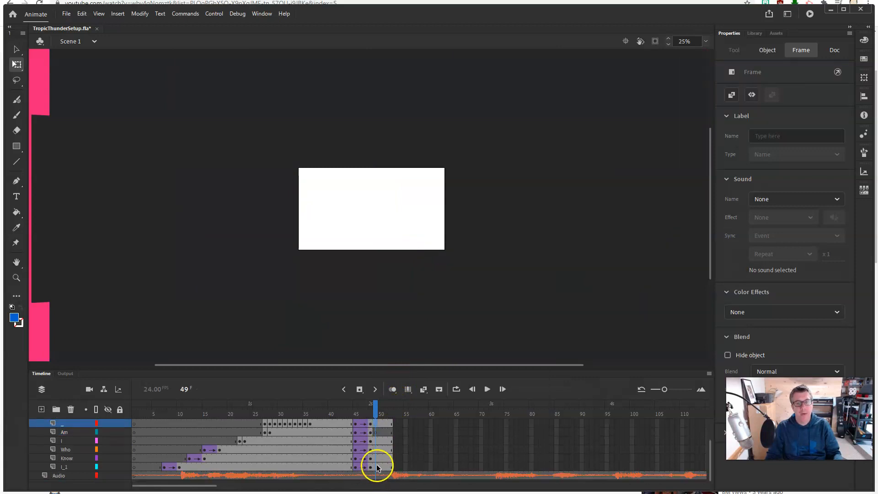
right_click(376, 465)
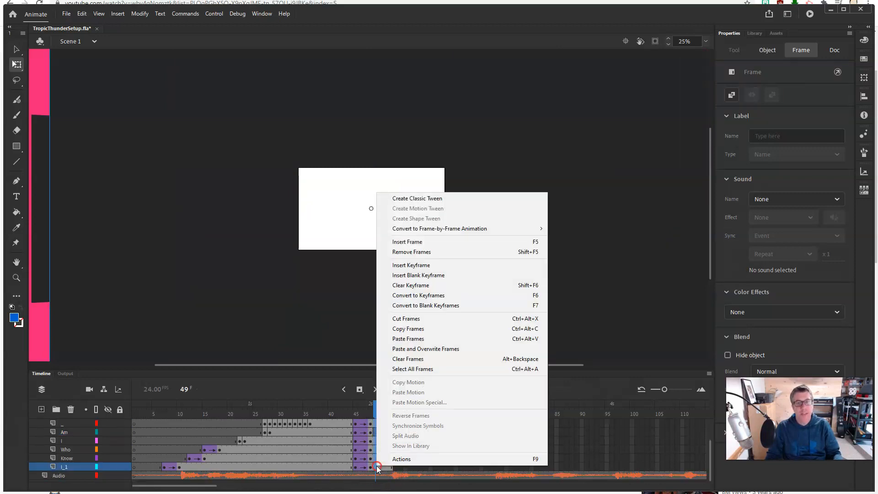
click(417, 275)
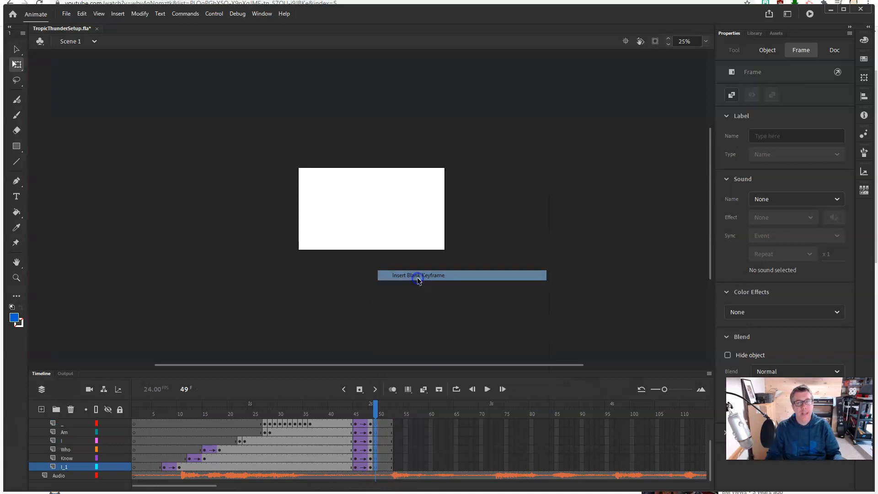
Step: Play the animation from frame 1 to check the zoom-out transition of the Part 1 words
scroll(274, 442, up, 1)
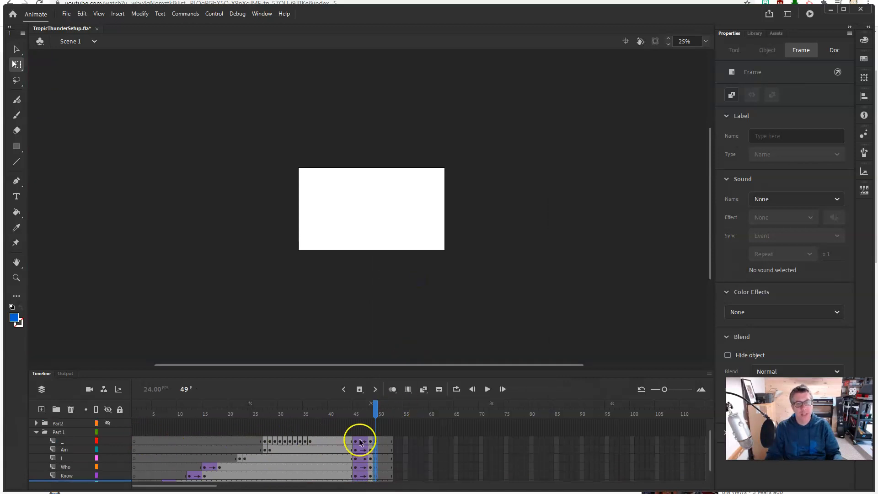
click(376, 432)
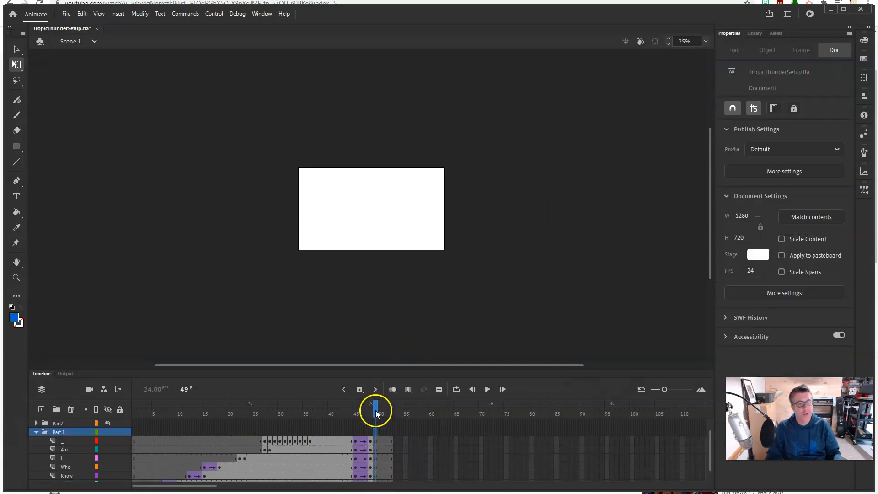
drag(375, 413, 132, 416)
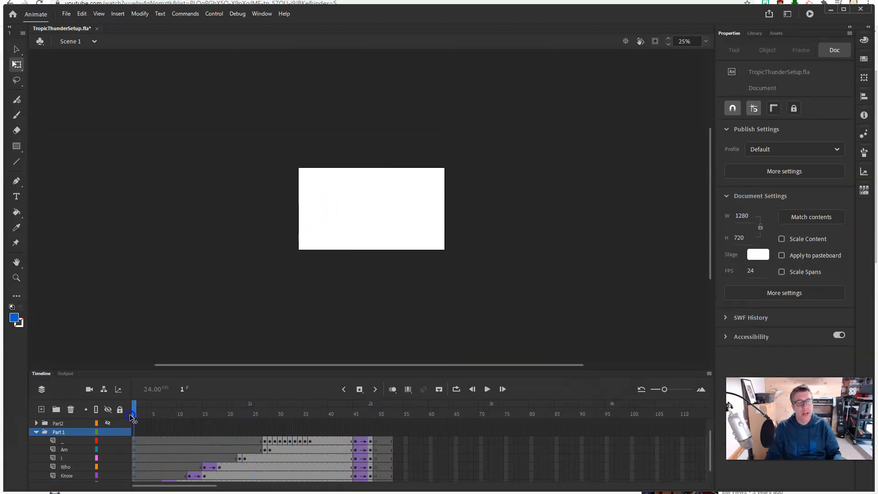
key(Return)
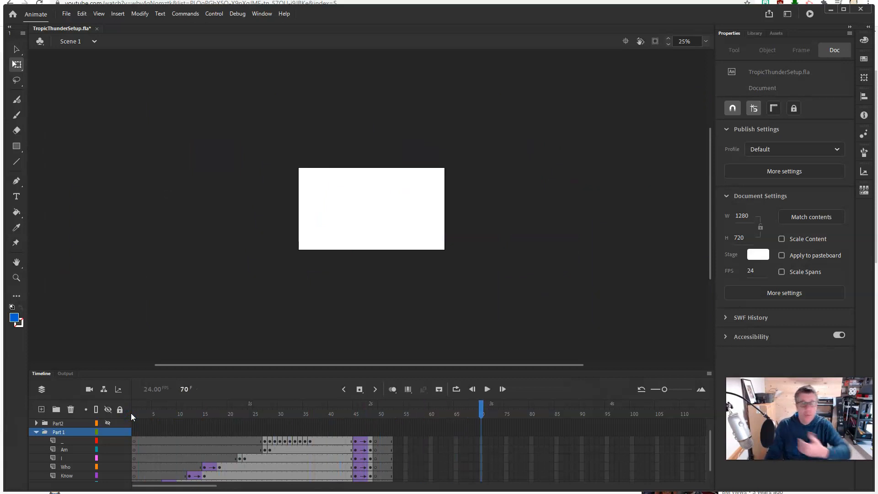
Step: Move the zoom transition keyframes of all Part 1 layers two frames earlier, to frames 43–46
click(369, 466)
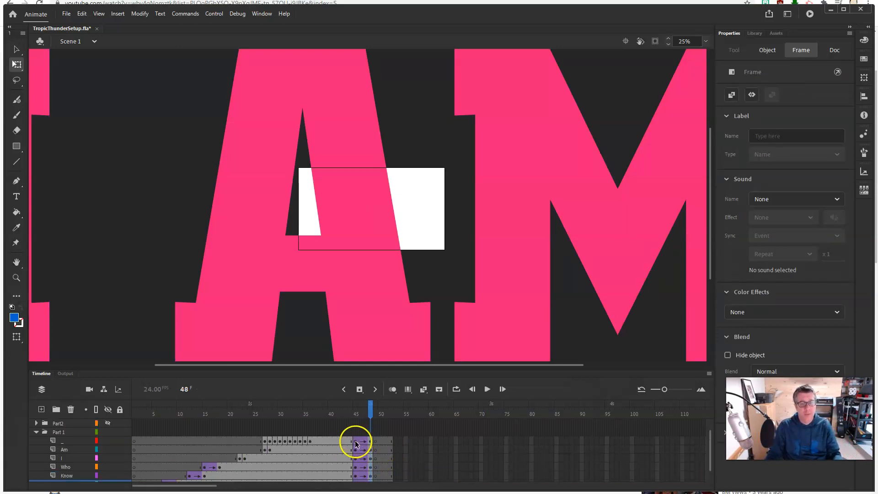
click(356, 442)
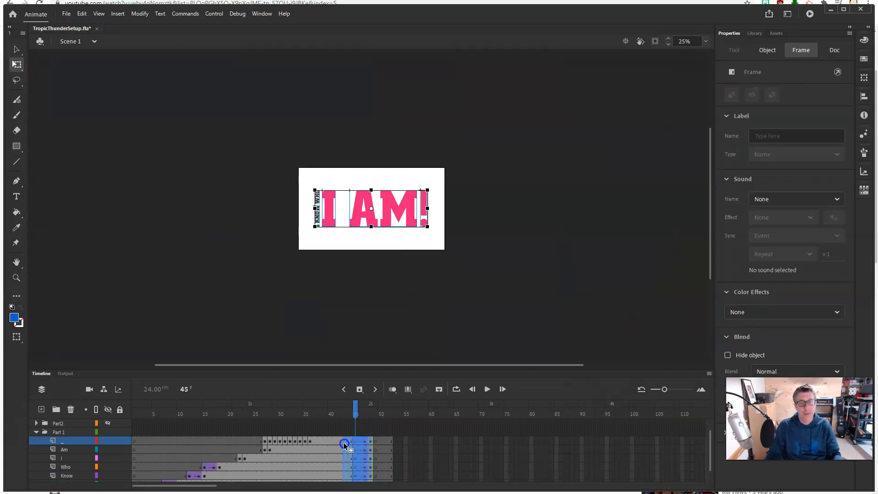
drag(344, 445, 344, 443)
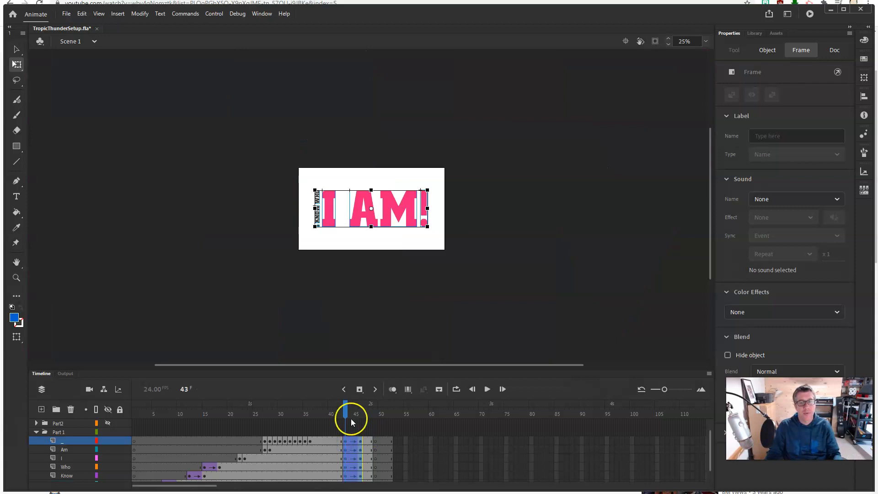
Step: Move the blank keyframes of all Part 1 layers from frame 49 to frame 47
drag(345, 408, 377, 416)
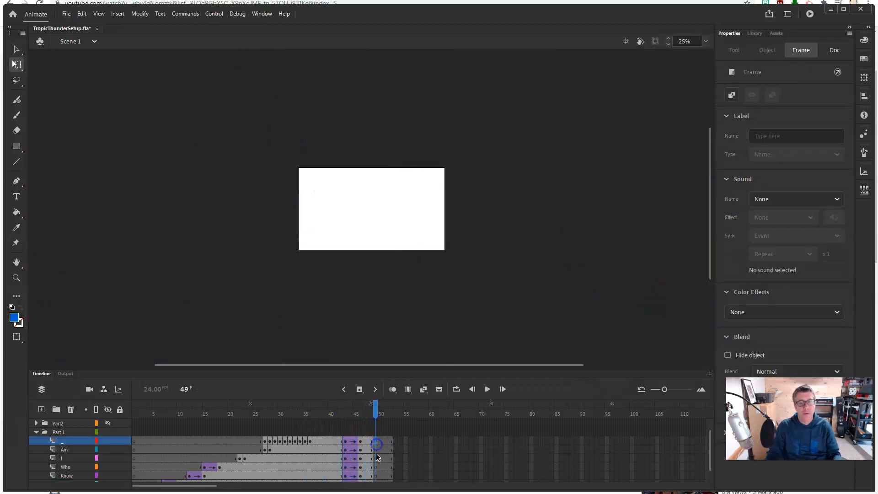
scroll(380, 479, down, 2)
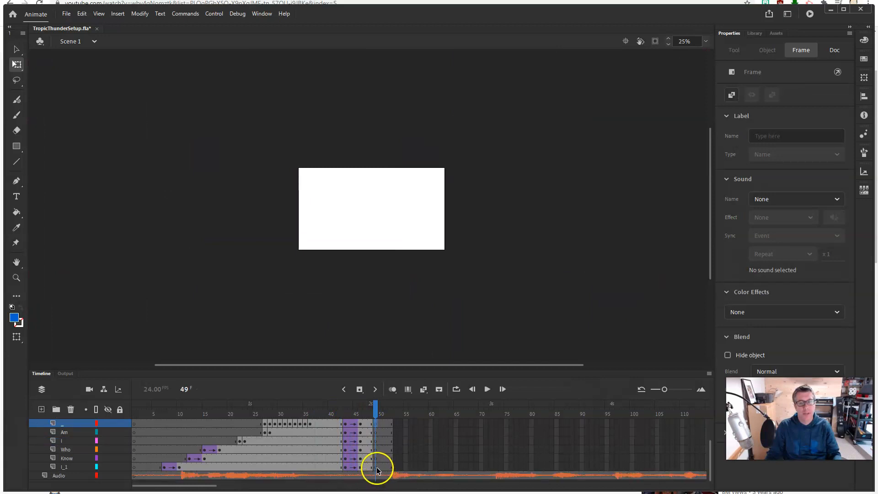
shift+click(376, 469)
drag(377, 468, 369, 467)
Step: Play the animation from frame 1 to check the transition's timing against the audio
click(362, 413)
click(134, 413)
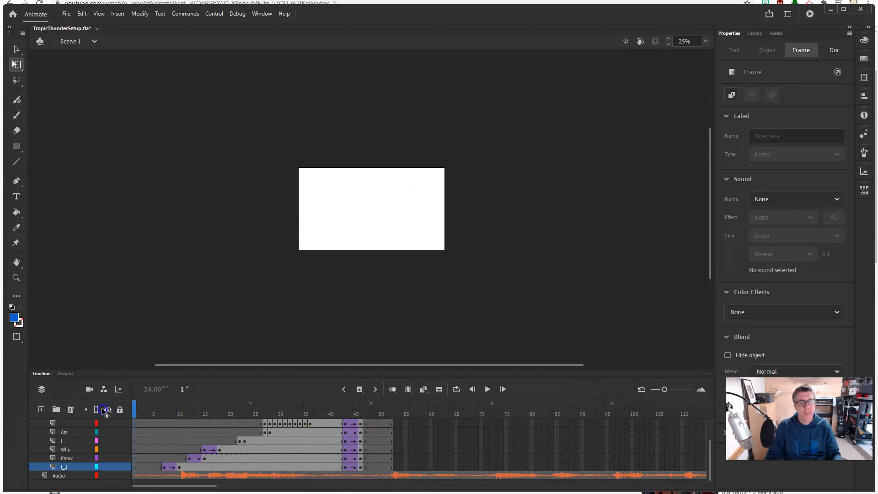
key(Return)
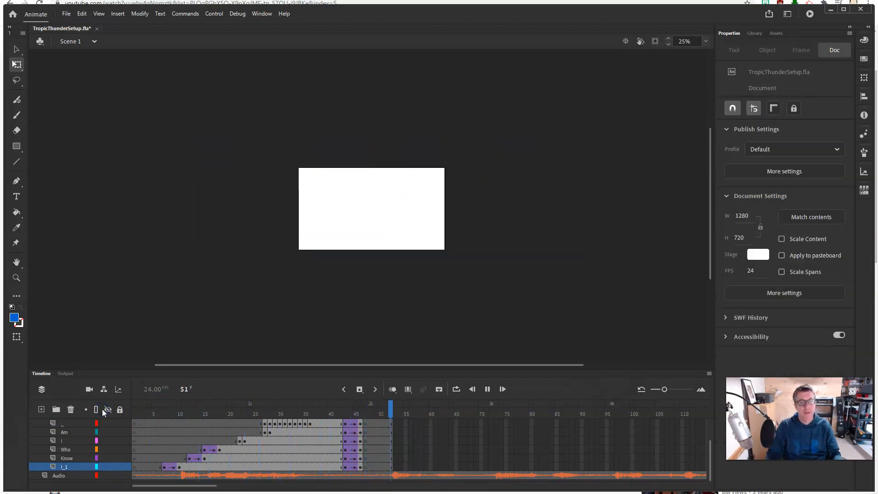
key(Return)
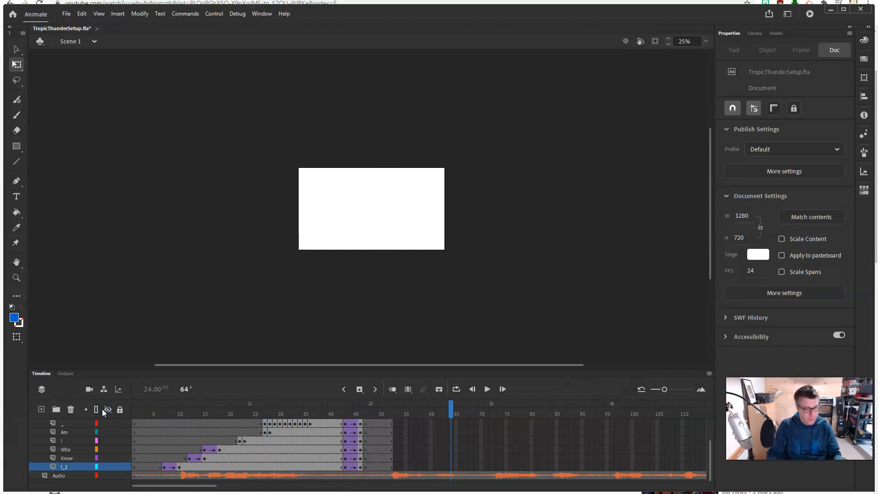
Step: Save the document, test the movie in the SWF preview, and close the preview window
key(ctrl+Return)
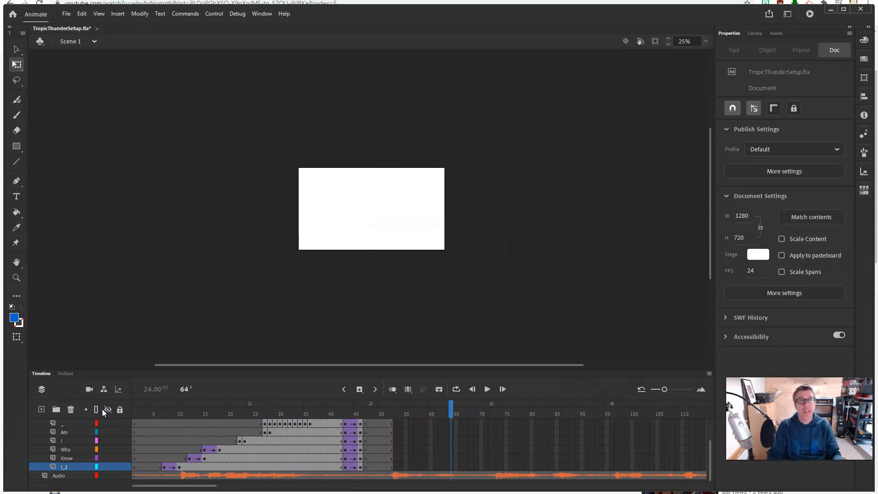
key(ctrl+s)
key(ctrl+Return)
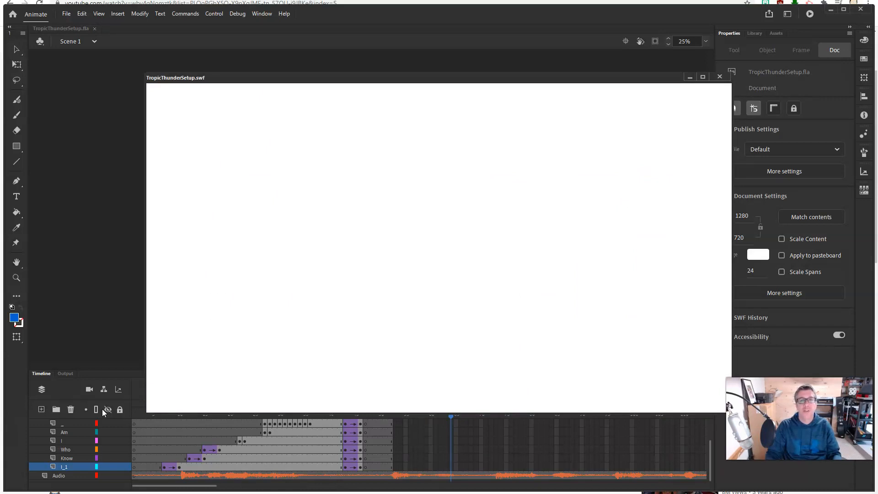
click(719, 77)
Step: Collapse the Part 1 folder, expand the Part2 folder to show its layers, and save the document
scroll(366, 467, up, 3)
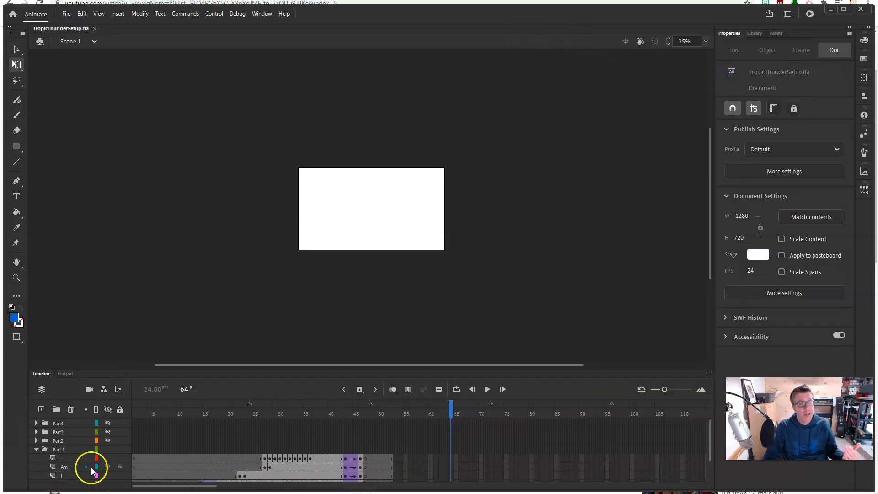
click(32, 450)
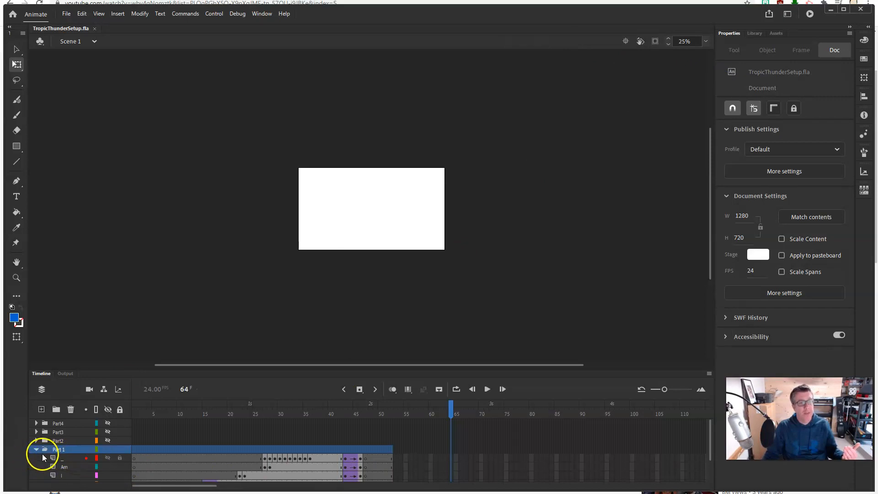
click(36, 450)
click(36, 441)
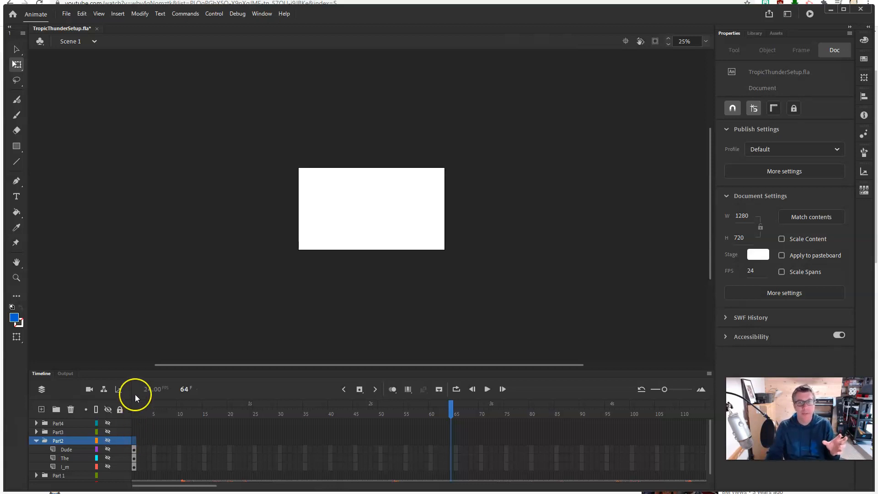
click(66, 14)
click(96, 95)
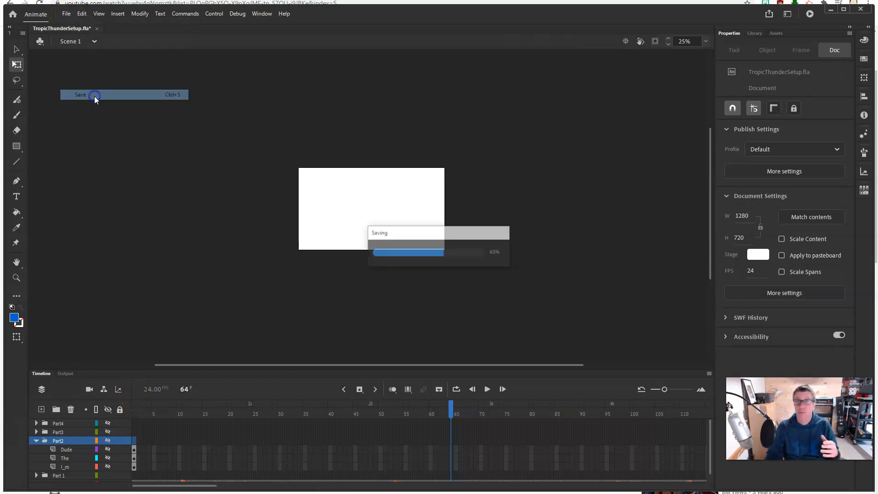